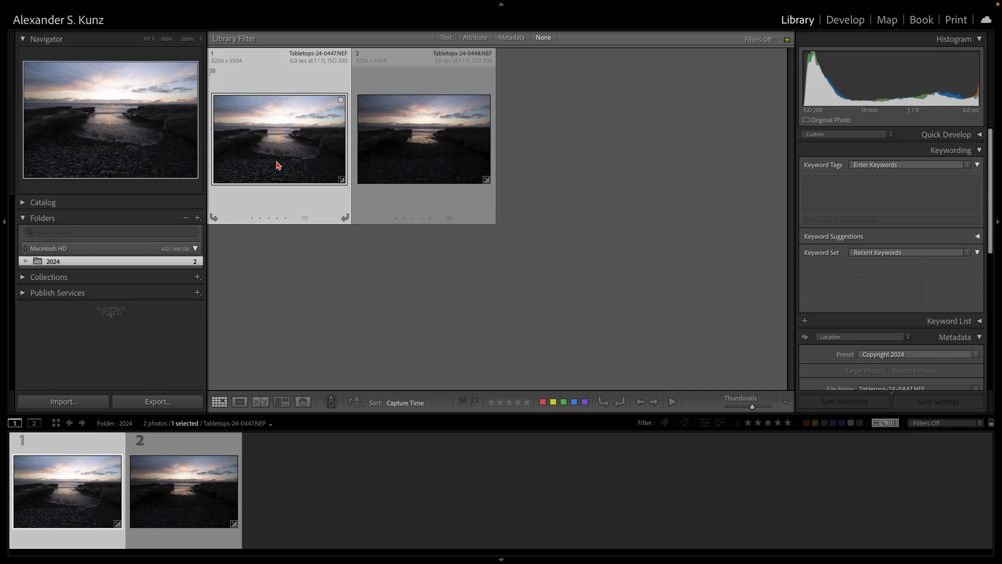
View the exposures in Develop, test-darken the second exposure while inspecting the sky, then reset it to zero.
double_click(276, 164)
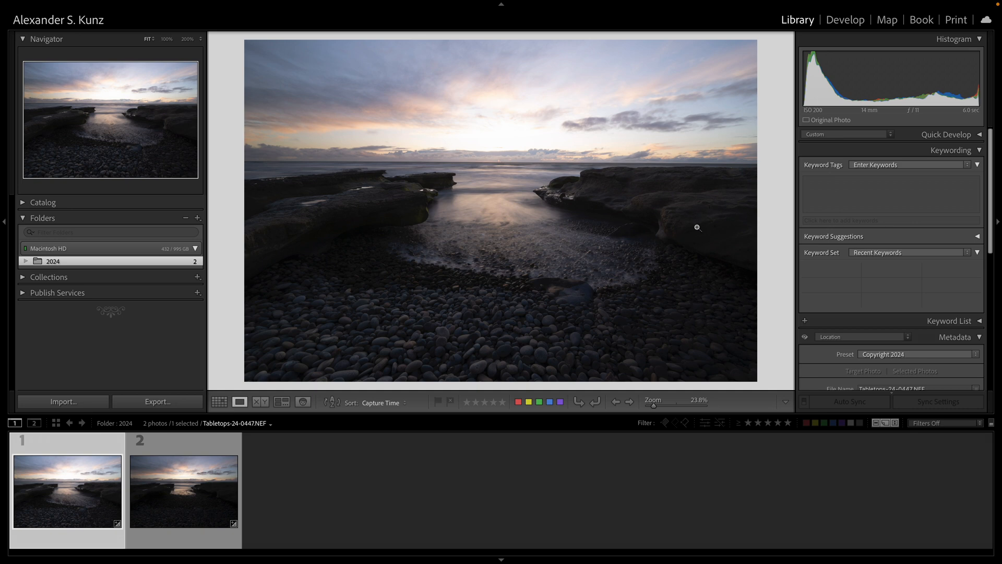
click(845, 19)
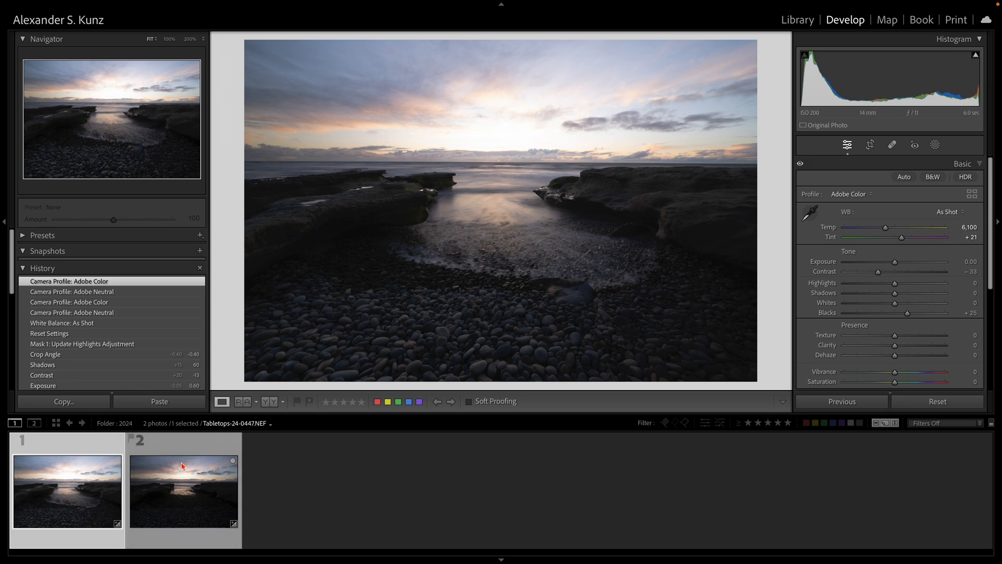
click(183, 490)
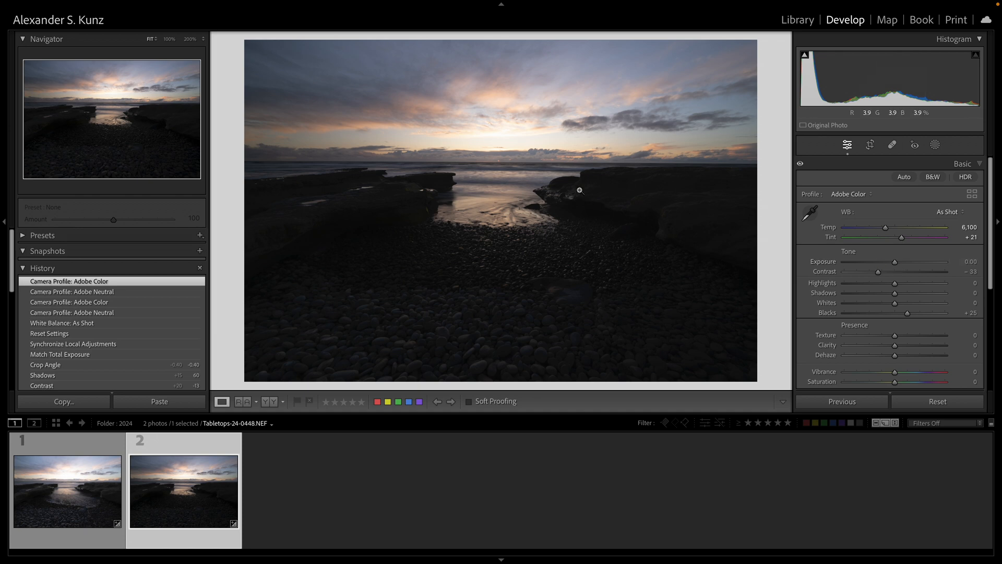
drag(896, 262, 843, 262)
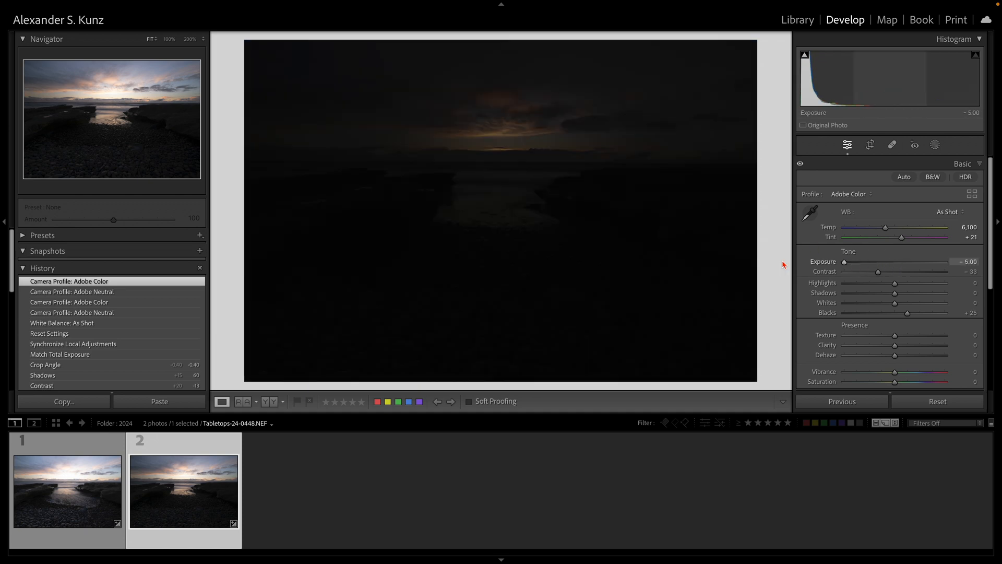
click(501, 161)
drag(488, 140, 488, 204)
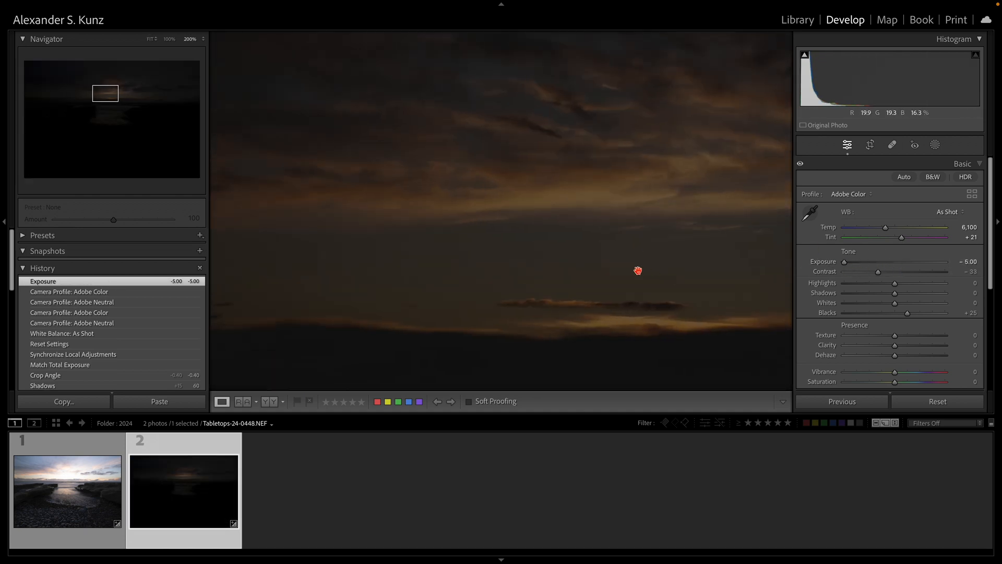
double_click(845, 261)
Test the first exposure at -5.00 and about -3.55, reset it to zero and return to the Library.
click(100, 502)
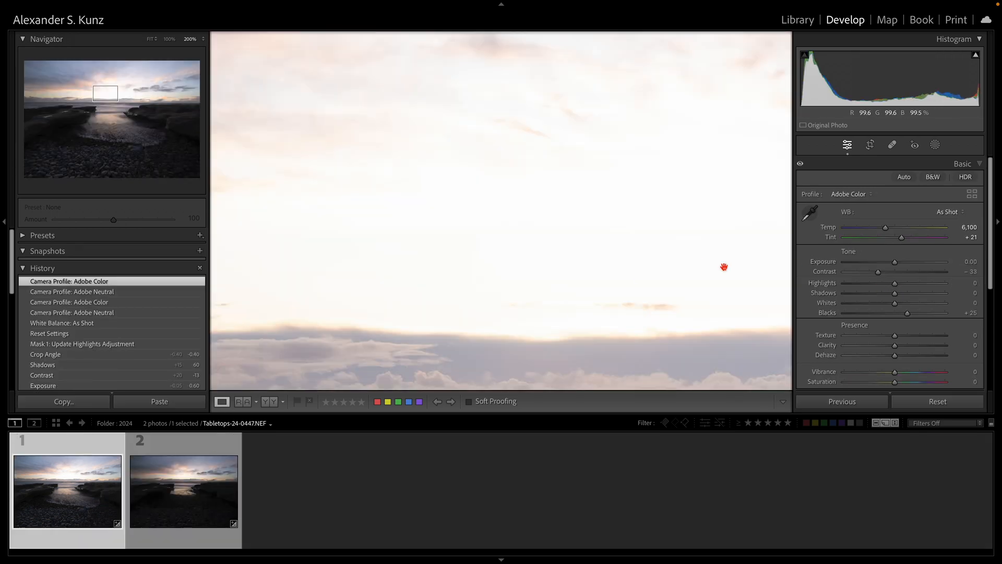
drag(895, 262, 844, 262)
drag(622, 232, 387, 252)
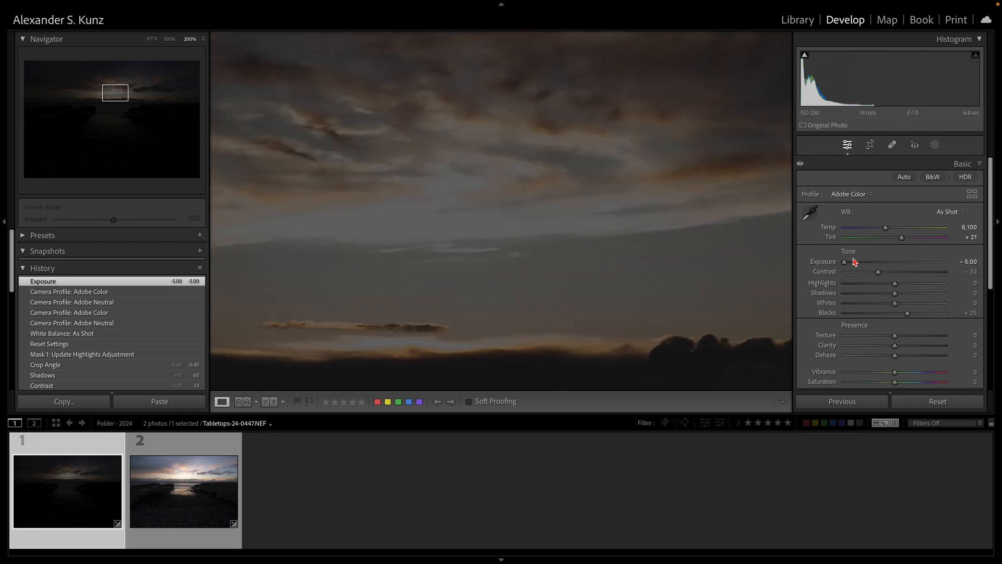
drag(844, 261, 859, 261)
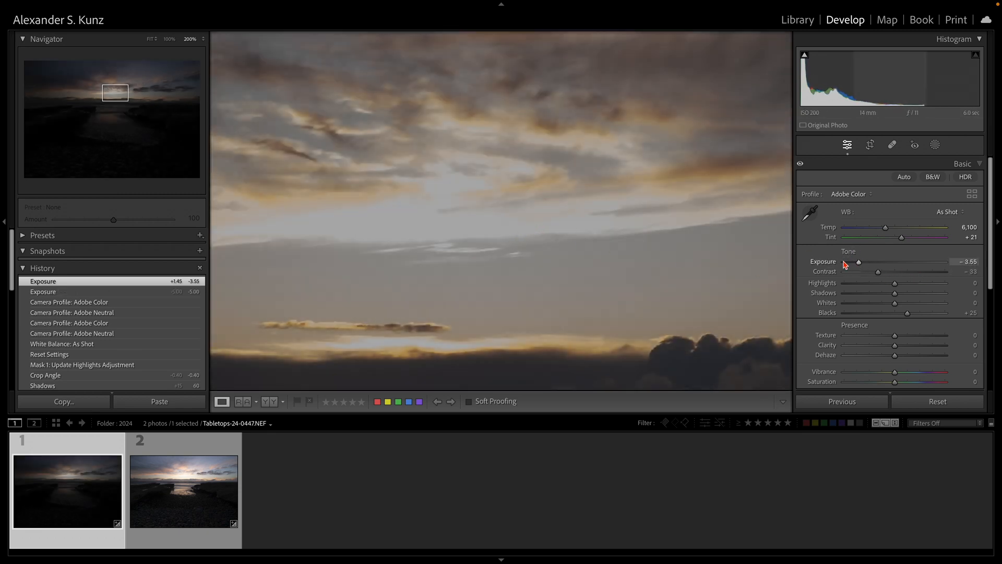
double_click(858, 262)
click(551, 249)
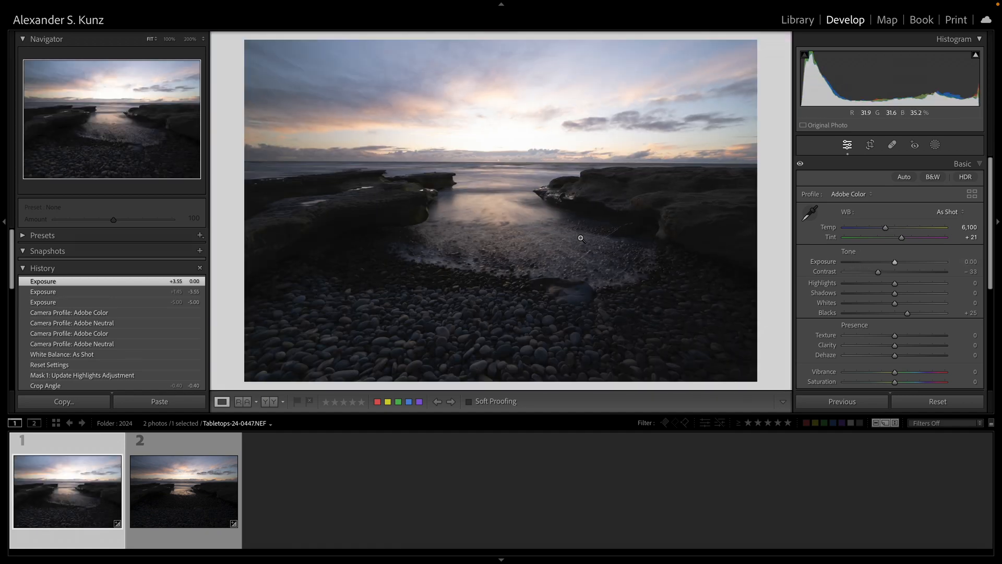
click(797, 21)
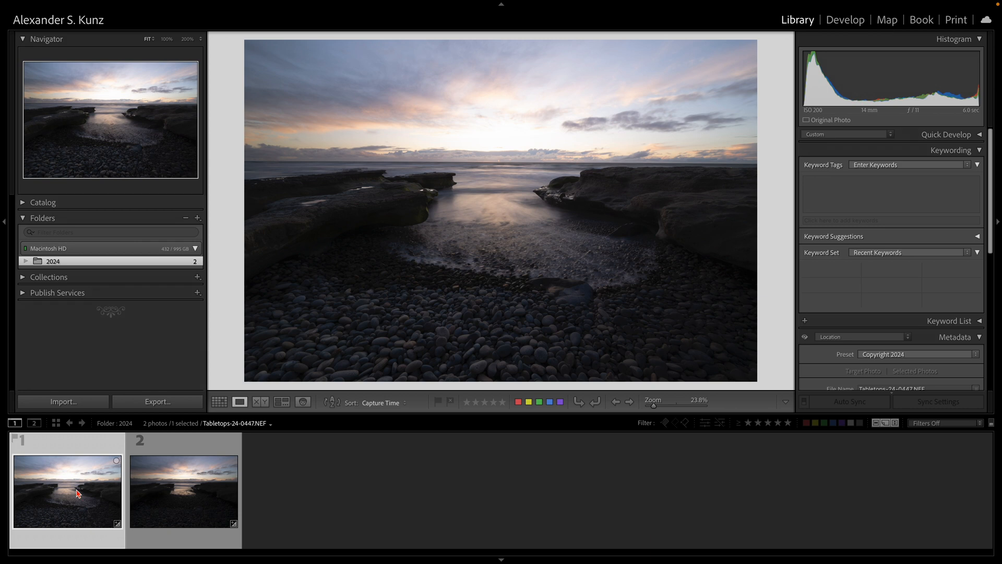
Select both exposures, enter Develop with Auto Sync, and flip between them leaving the first active.
key(ctrl+a)
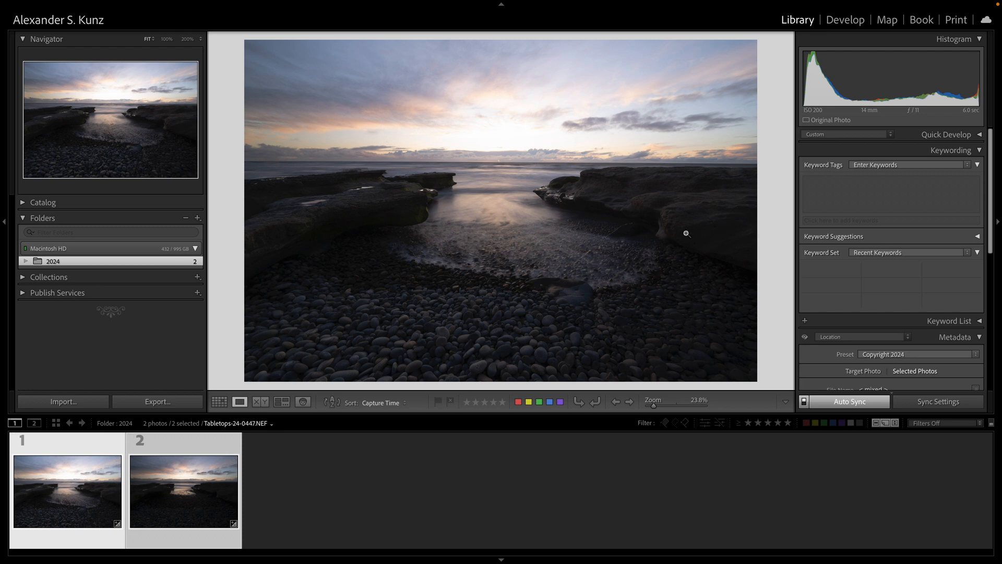
click(845, 21)
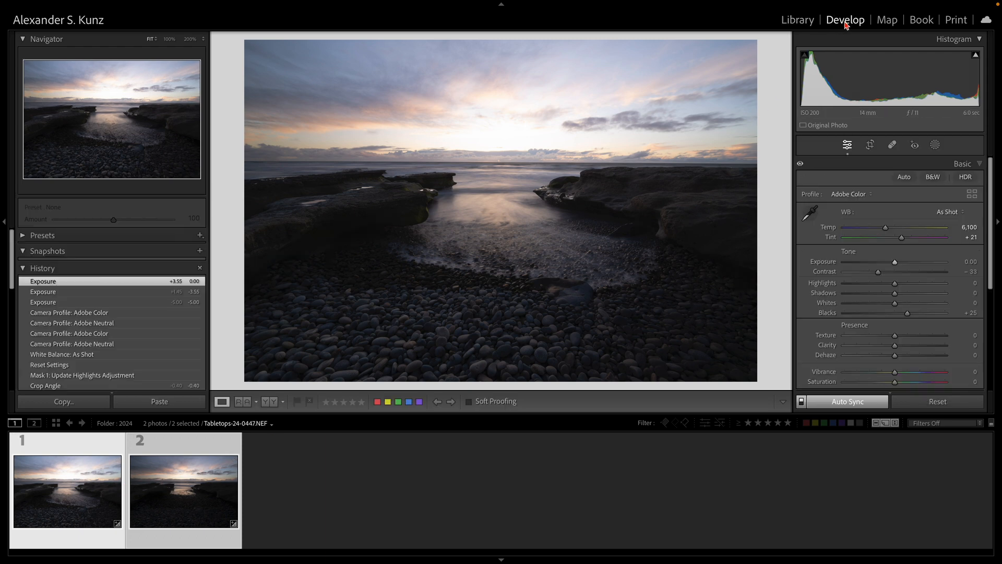
click(134, 489)
key(Right)
key(Left)
Compare the Camera Neutral and Adobe Neutral profiles on both photos.
click(860, 198)
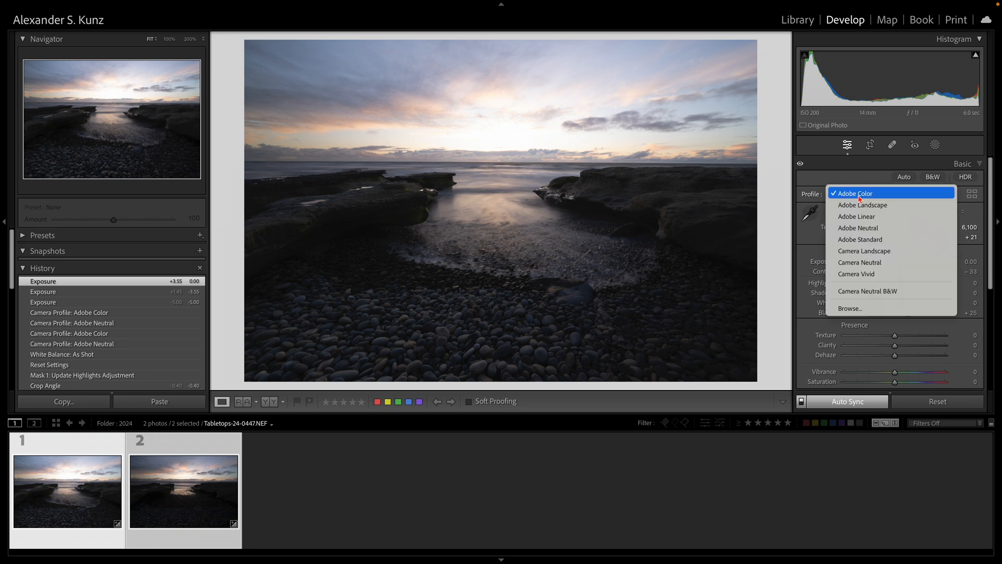
click(874, 264)
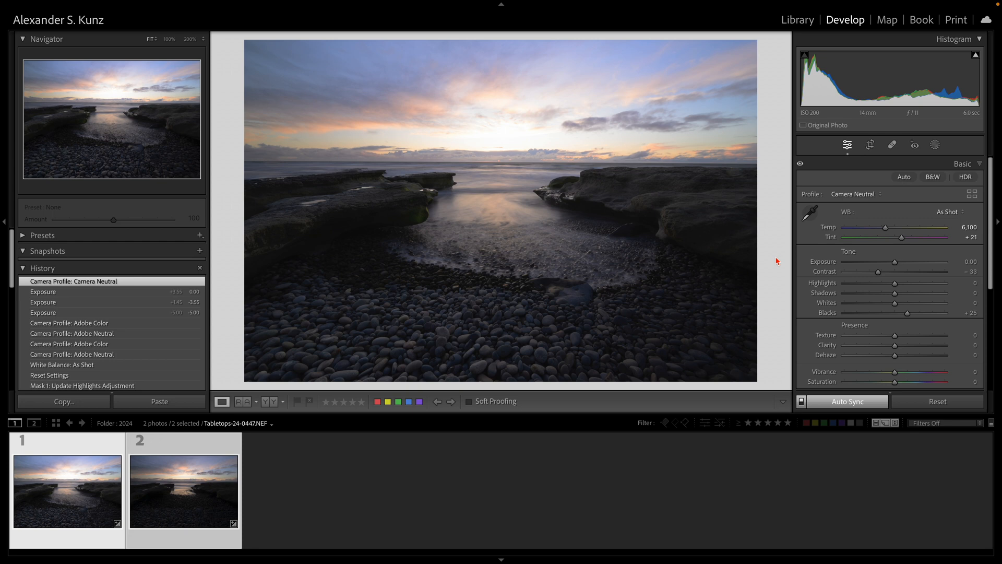
click(852, 194)
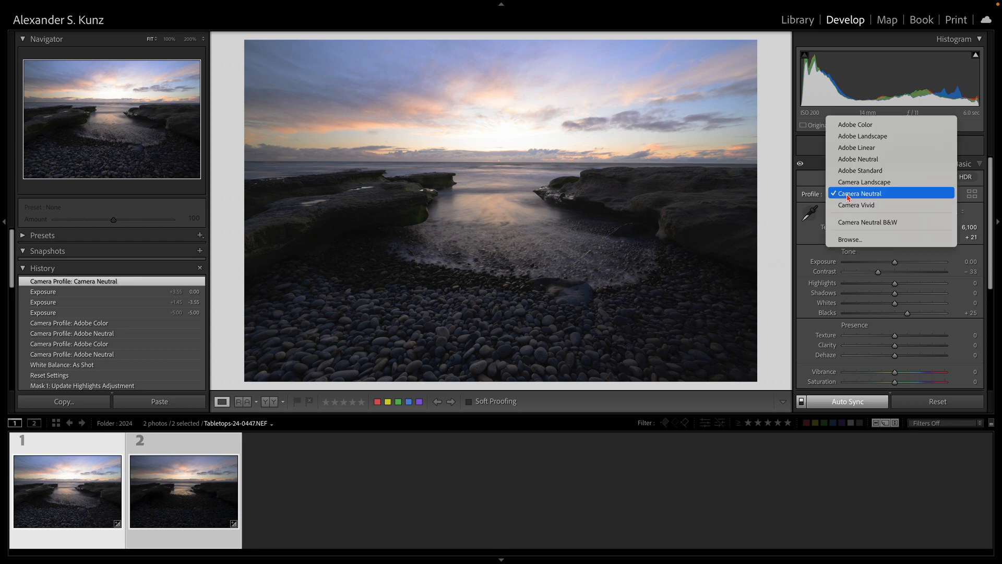
click(868, 159)
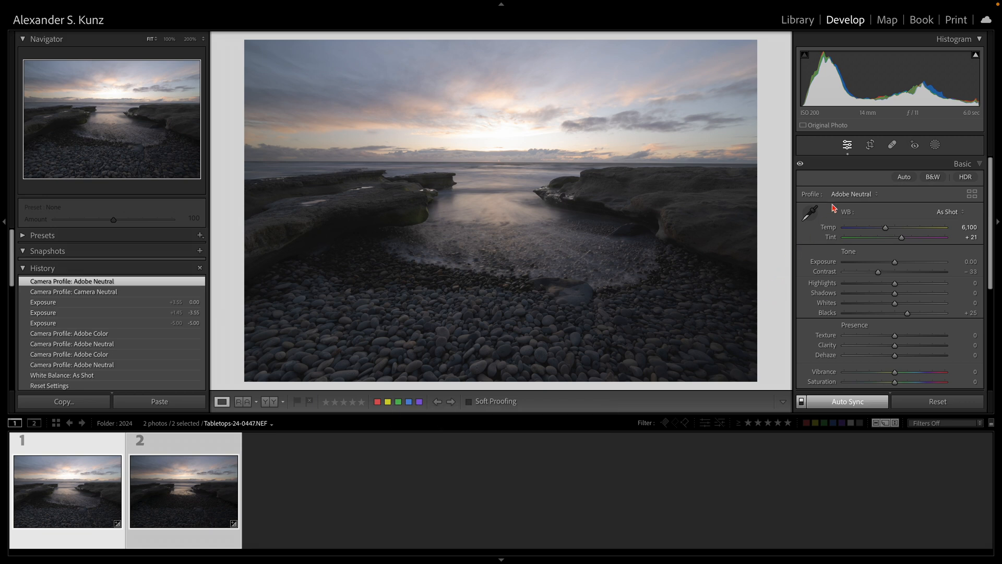
click(852, 195)
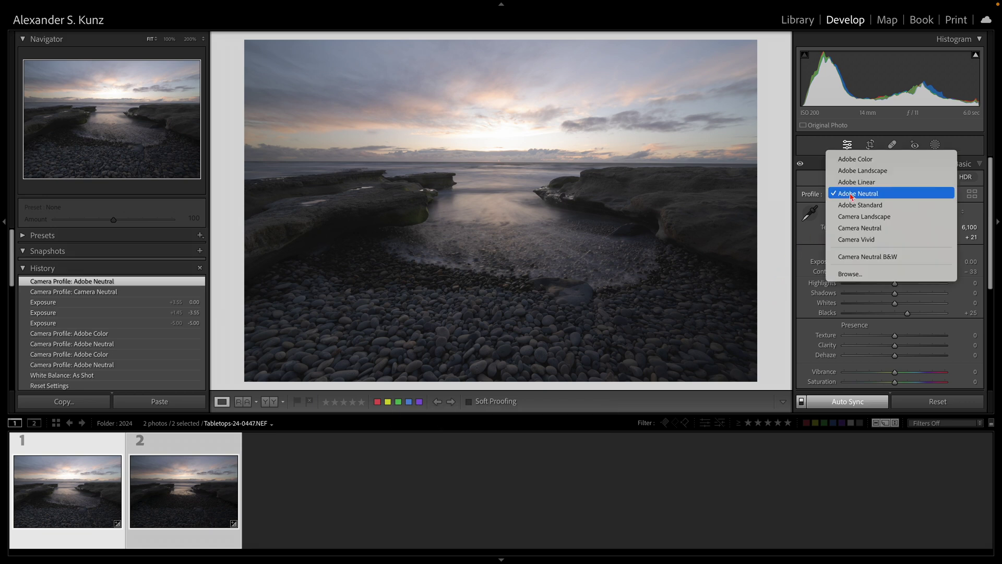
click(877, 228)
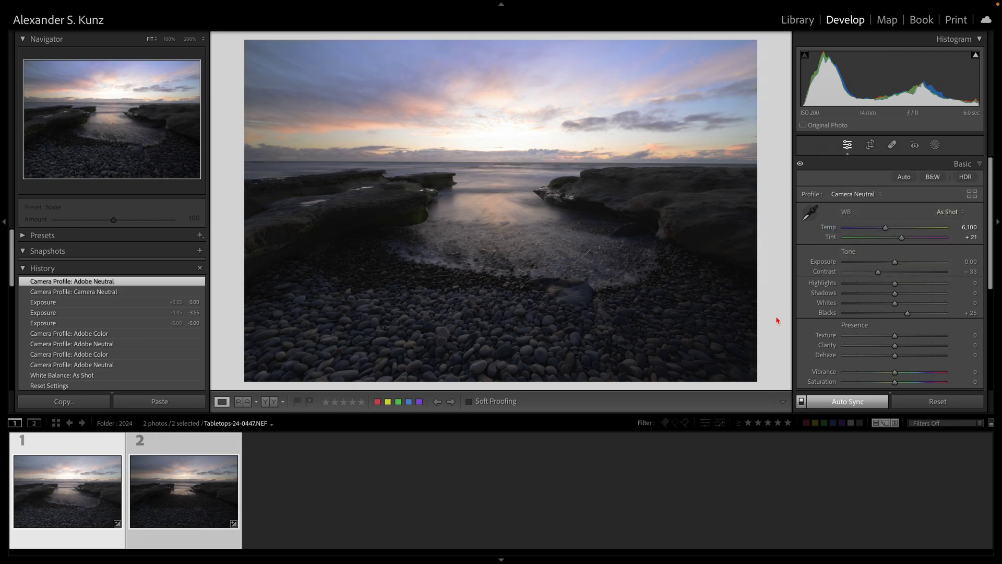
Try Adobe Color and Adobe Neutral again, then settle on Camera Neutral for both photos.
click(858, 194)
click(861, 126)
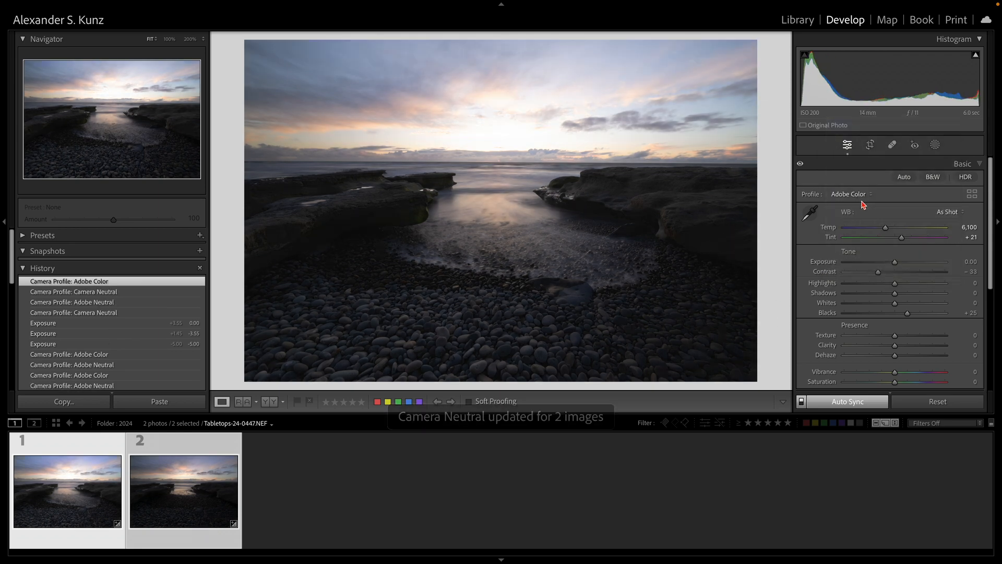
click(857, 195)
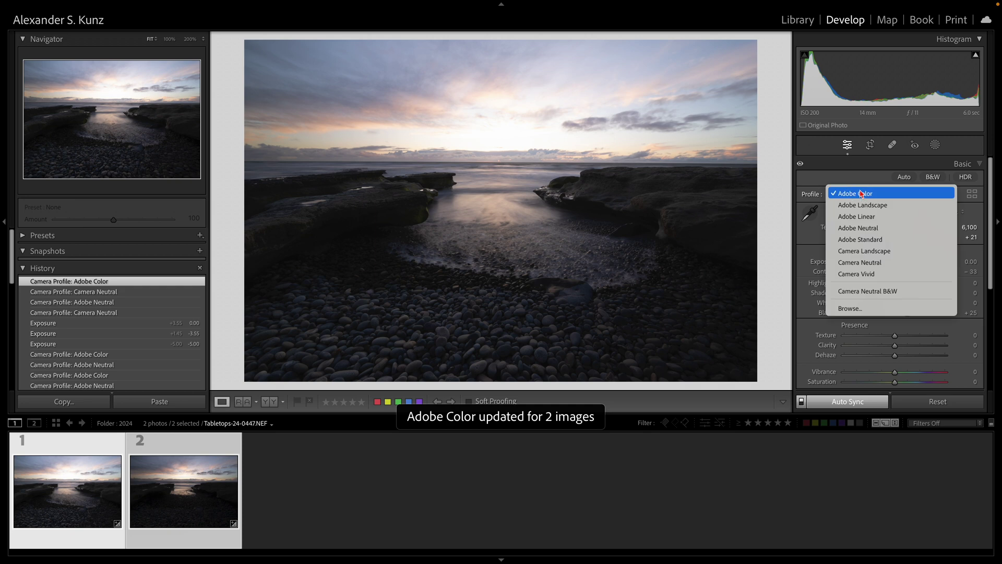
click(875, 228)
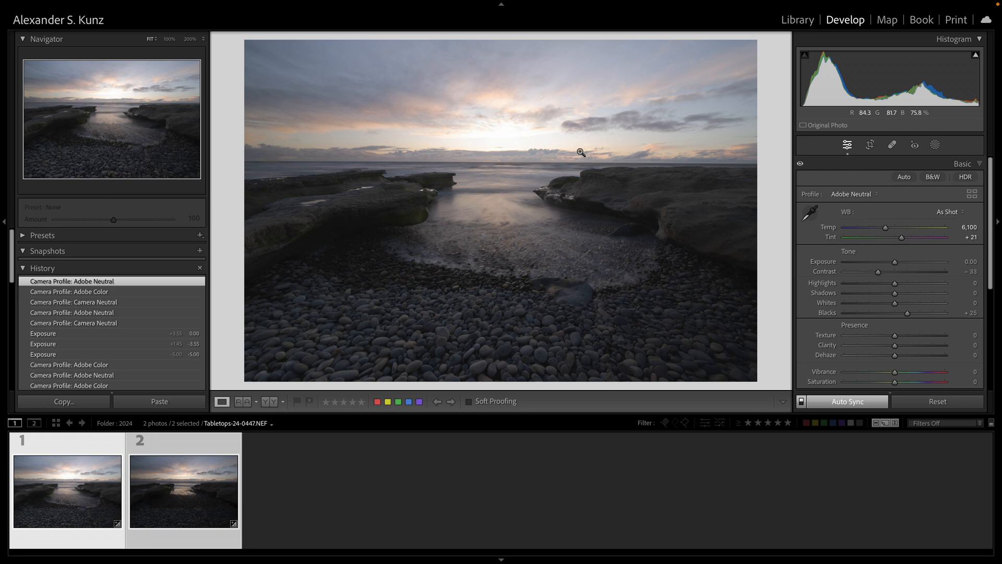
click(867, 197)
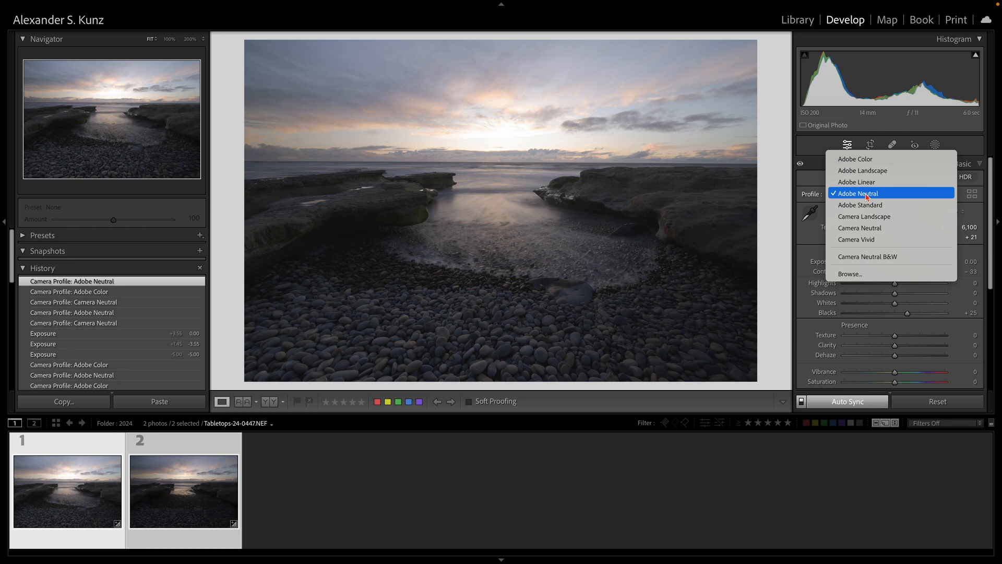
click(865, 230)
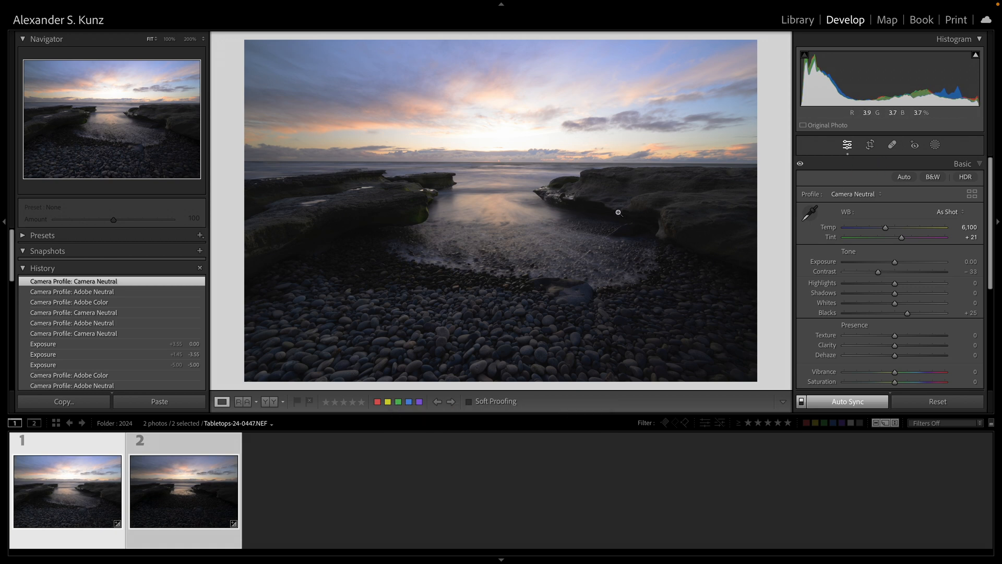
key(r)
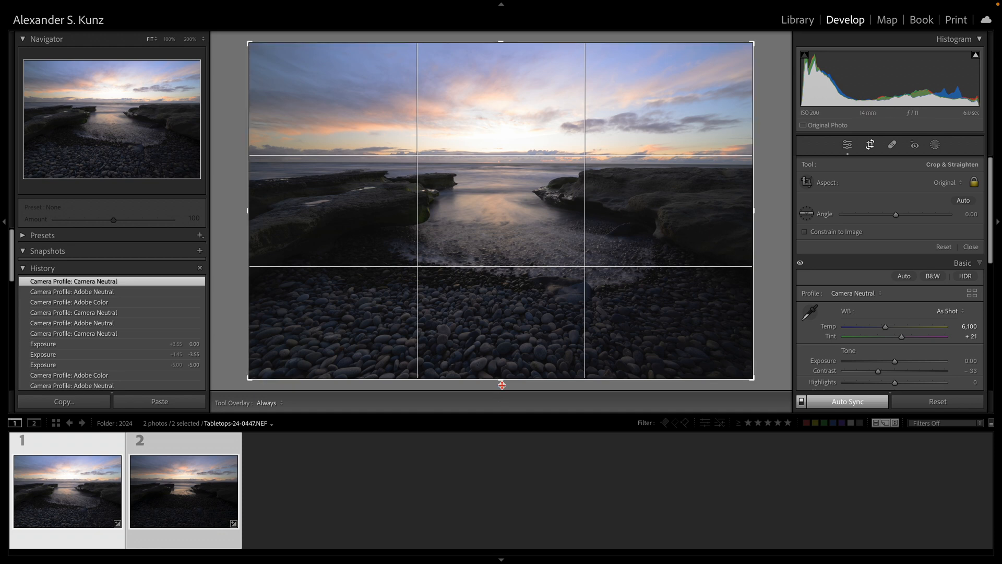
Rotate the crop by -0.55° to level the horizon and apply it.
drag(500, 385, 504, 385)
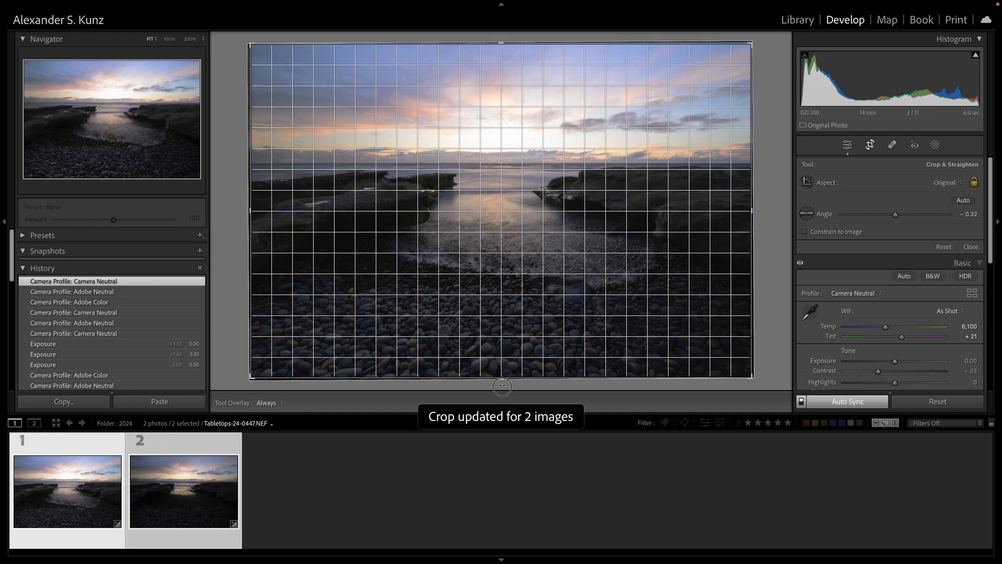
drag(502, 386, 504, 386)
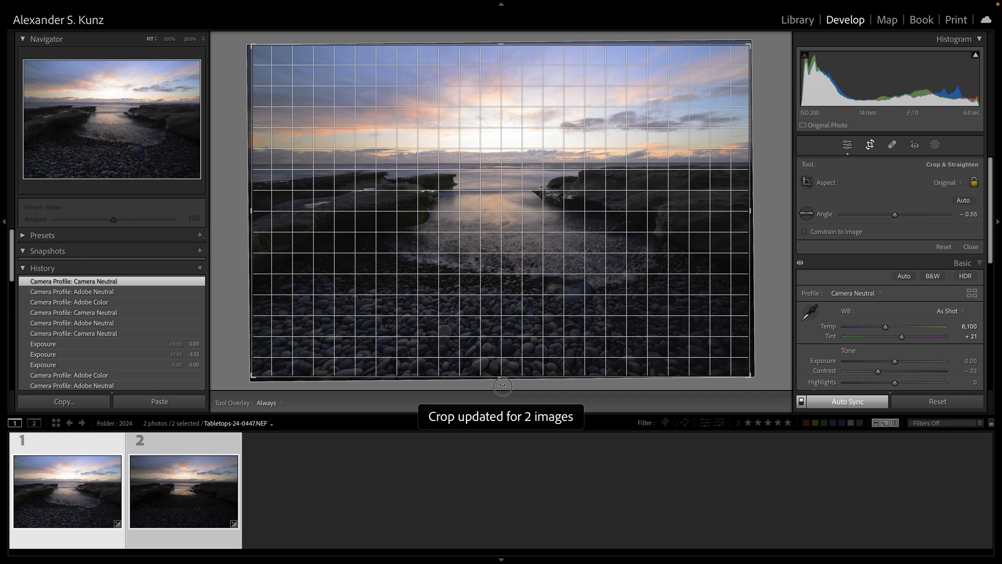
key(Return)
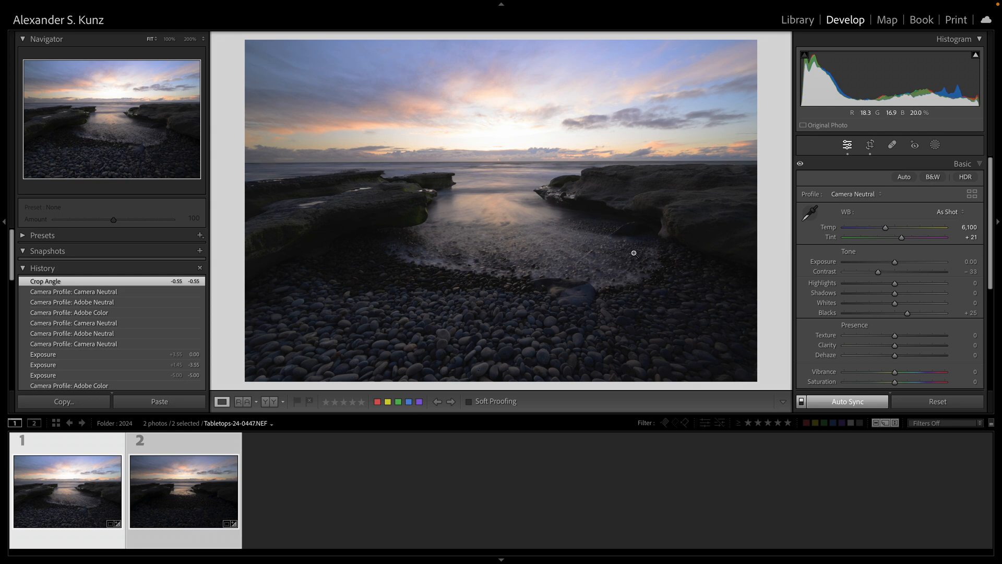
Set Exposure +0.50, Shadows +45 and Temp 7,083 on both photos.
drag(895, 262, 900, 262)
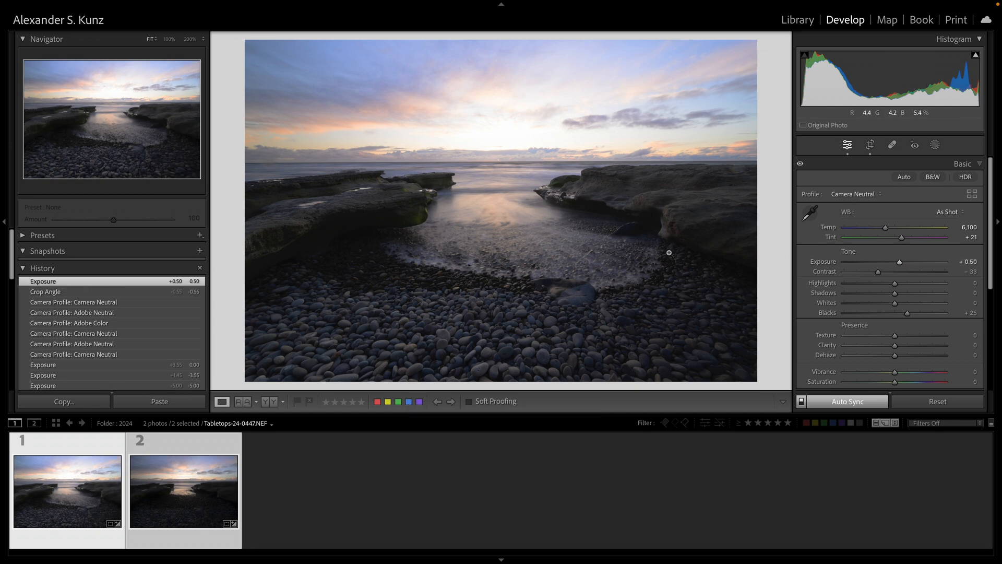
drag(894, 294, 919, 296)
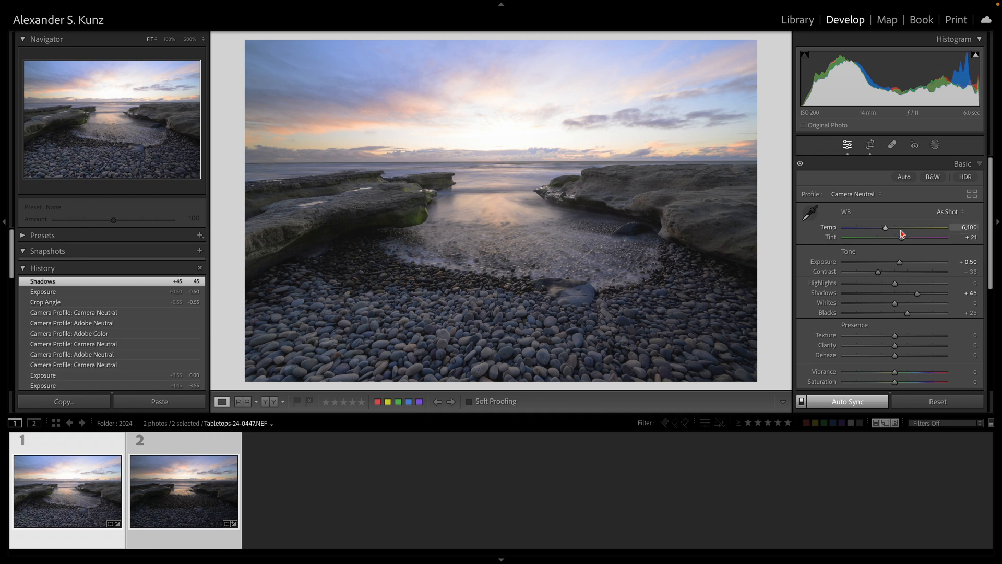
drag(887, 229, 896, 229)
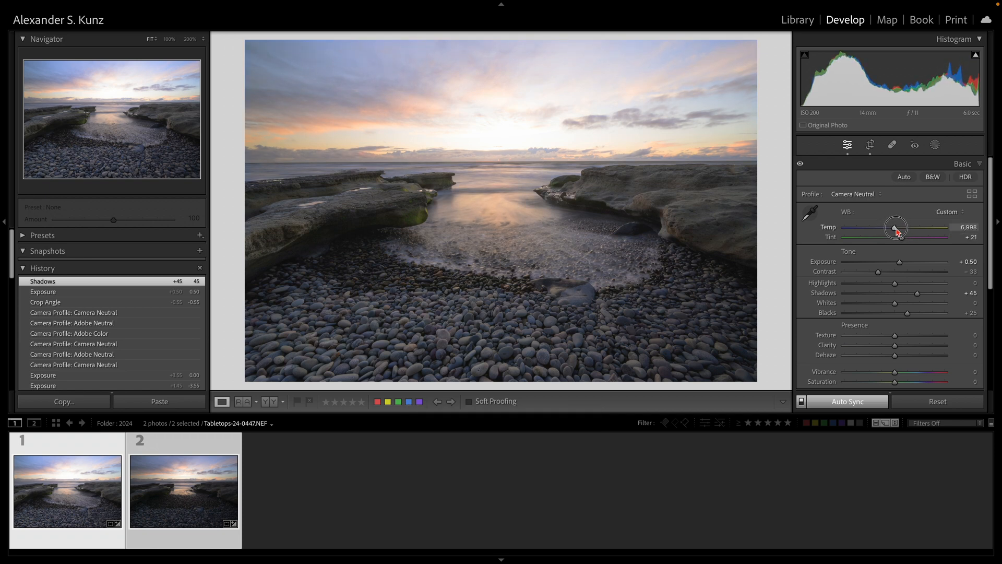
drag(898, 230, 898, 230)
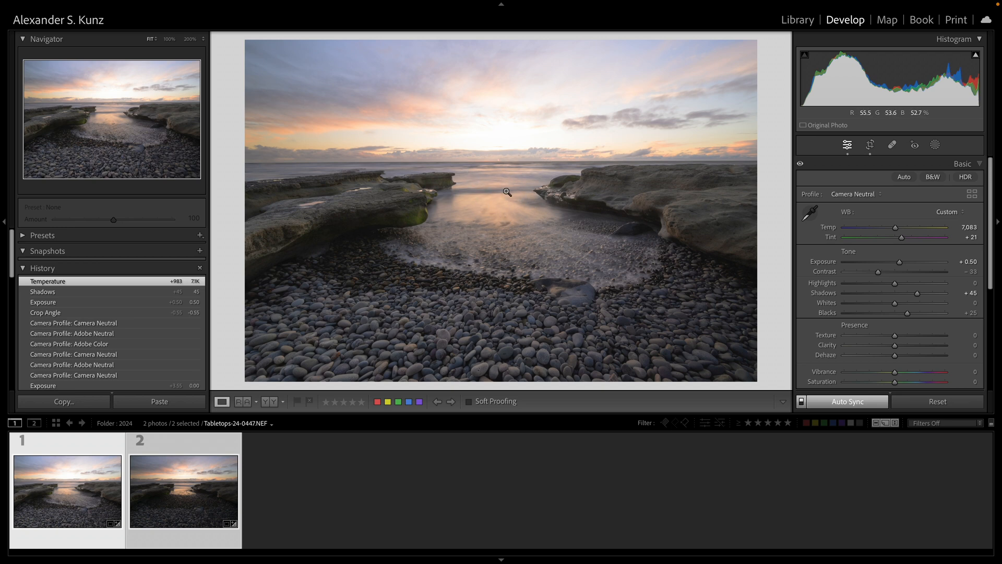
Create a linear gradient mask with lowered exposure and Highlights -65, placed over the sky at the horizon.
click(939, 148)
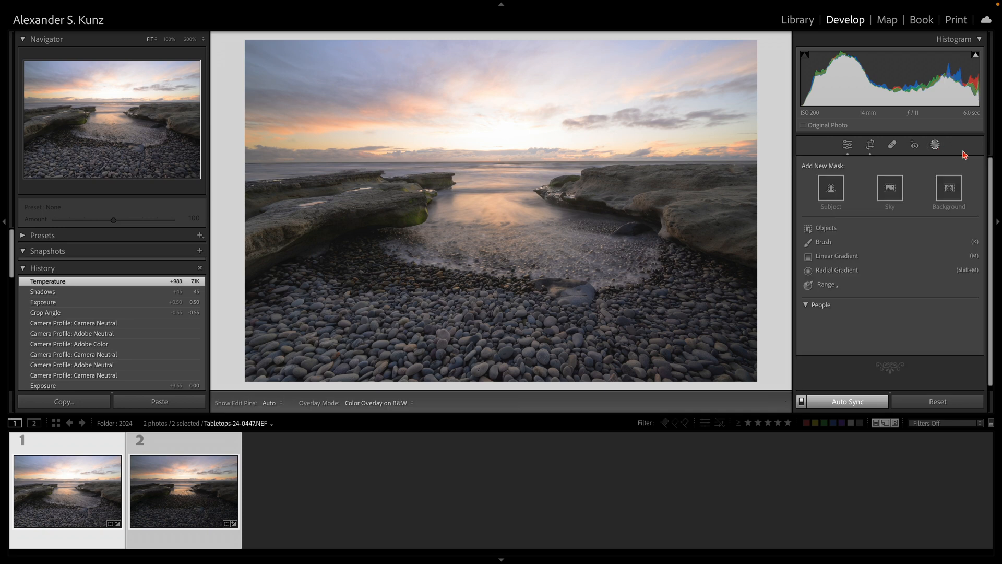
click(877, 257)
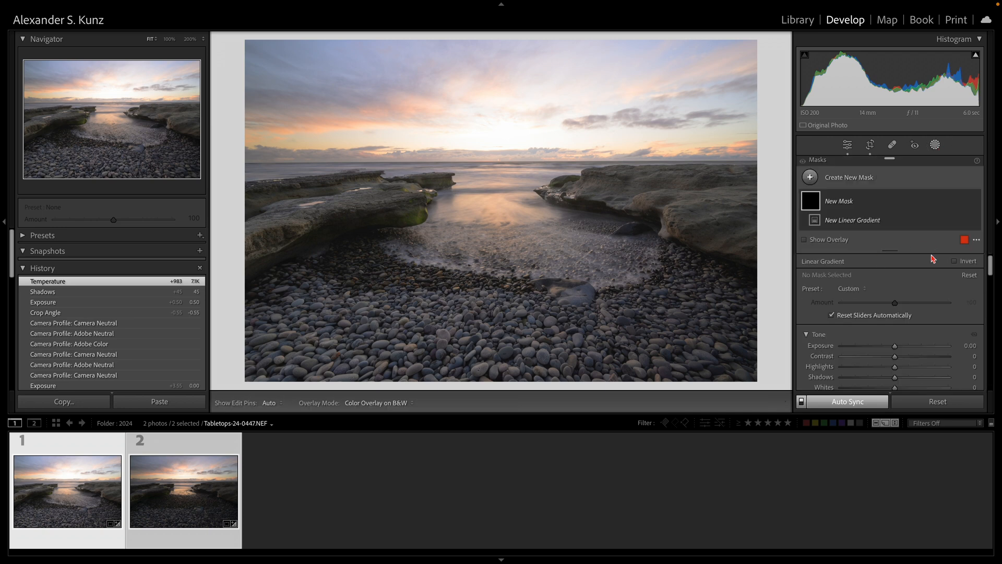
drag(895, 345, 890, 347)
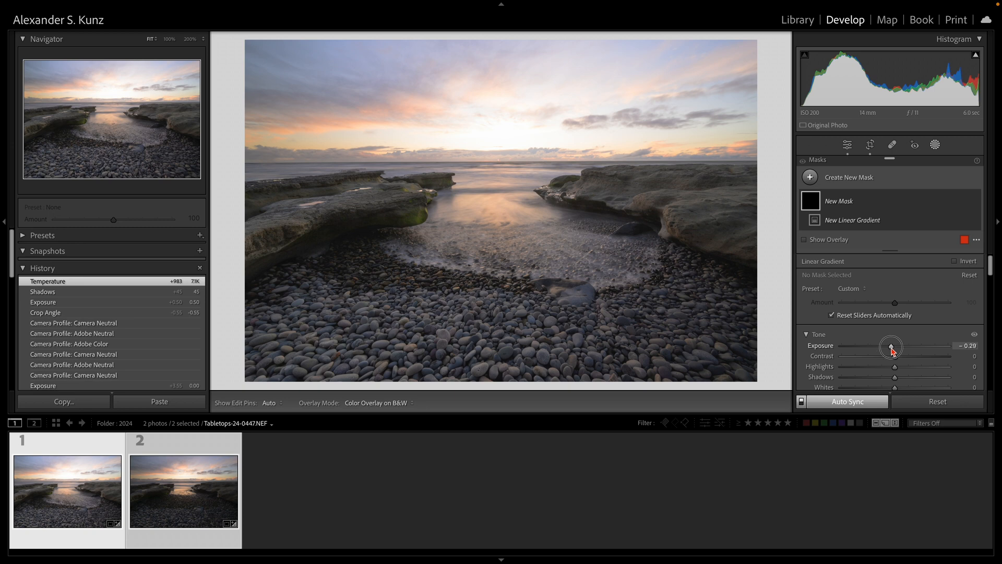
drag(895, 366, 871, 367)
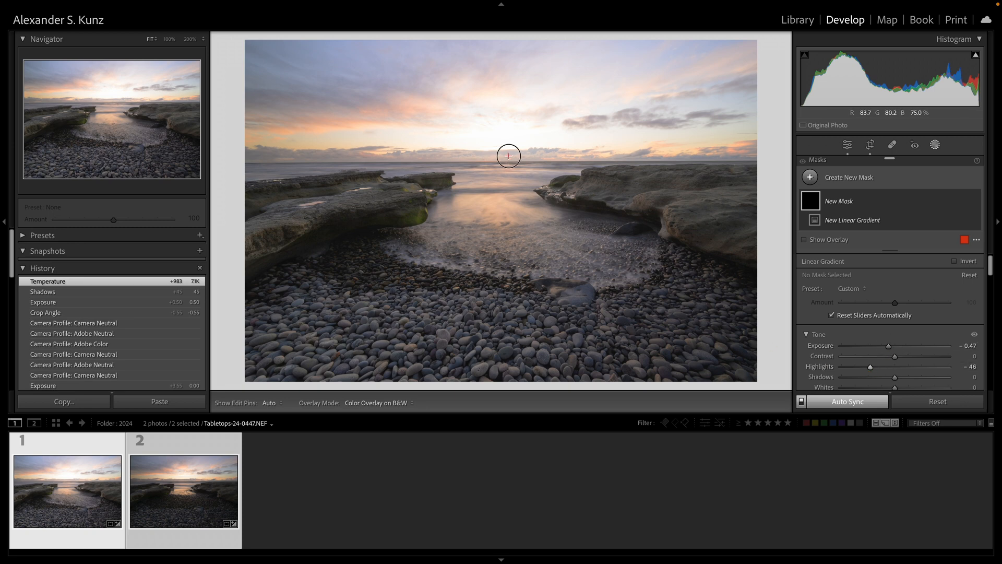
drag(506, 162, 508, 171)
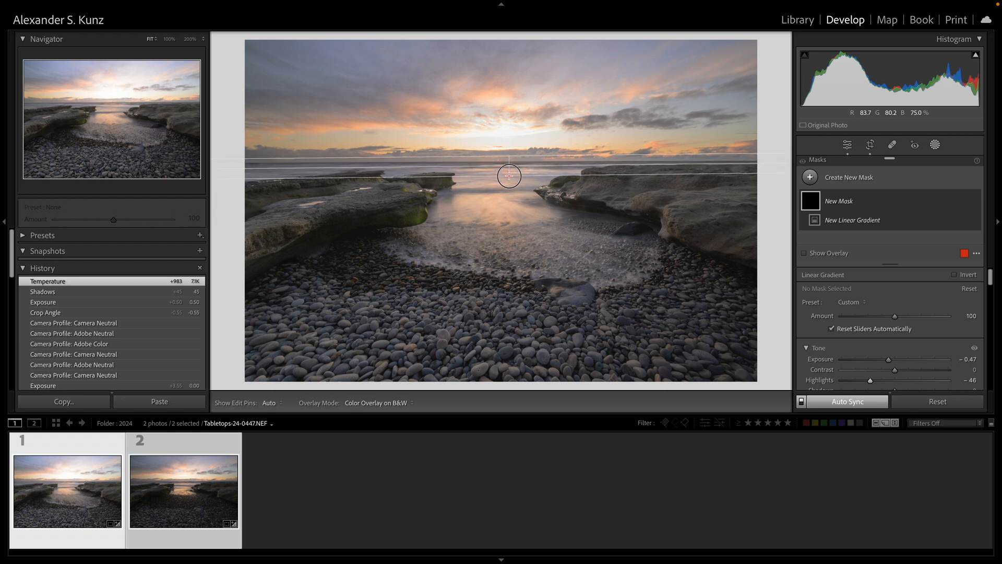
drag(508, 170, 509, 150)
drag(687, 164, 687, 162)
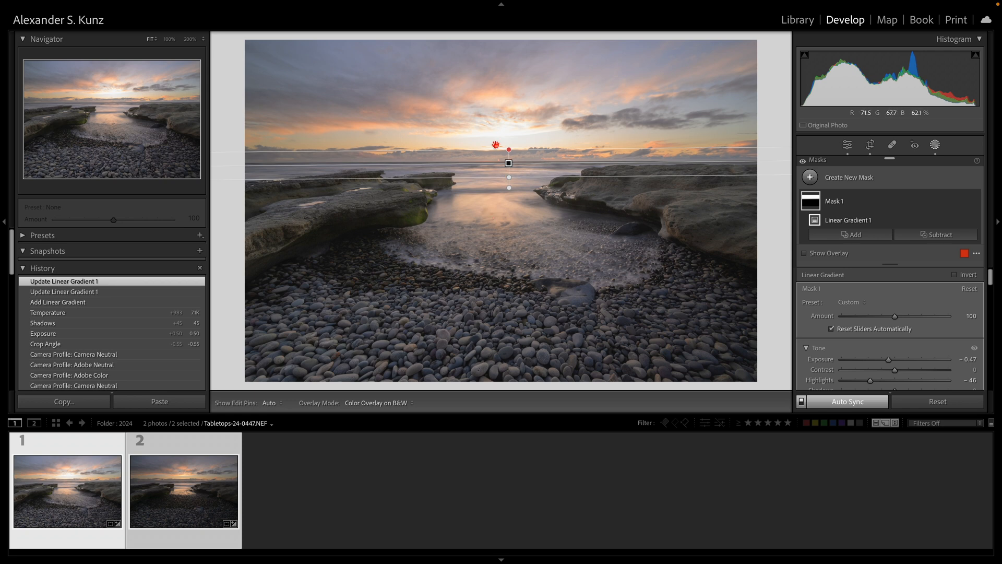
Ease the mask to Exposure -0.30, set Temp -10 and Tint 4, then leave Masking.
drag(887, 359, 861, 382)
click(891, 362)
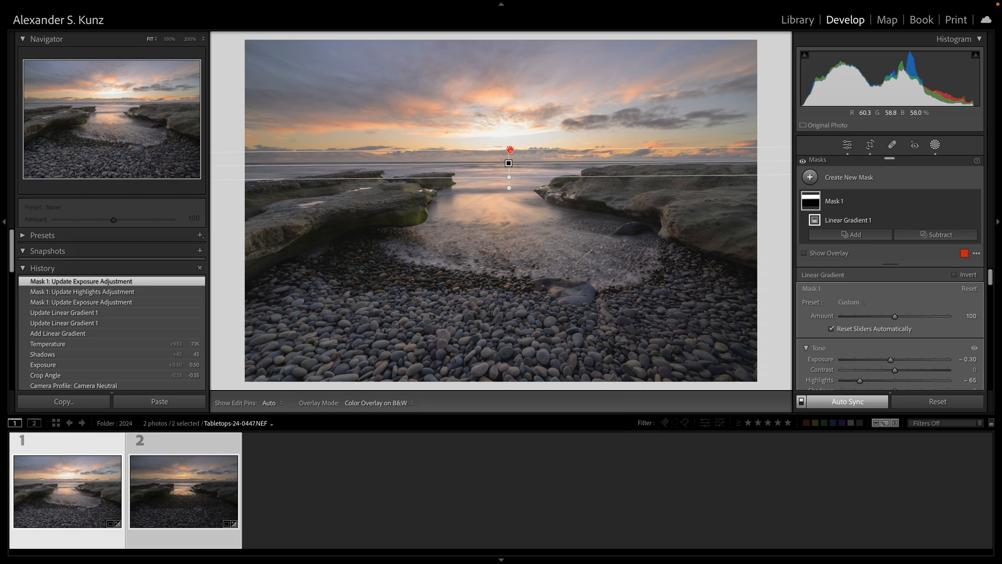
drag(509, 165, 509, 161)
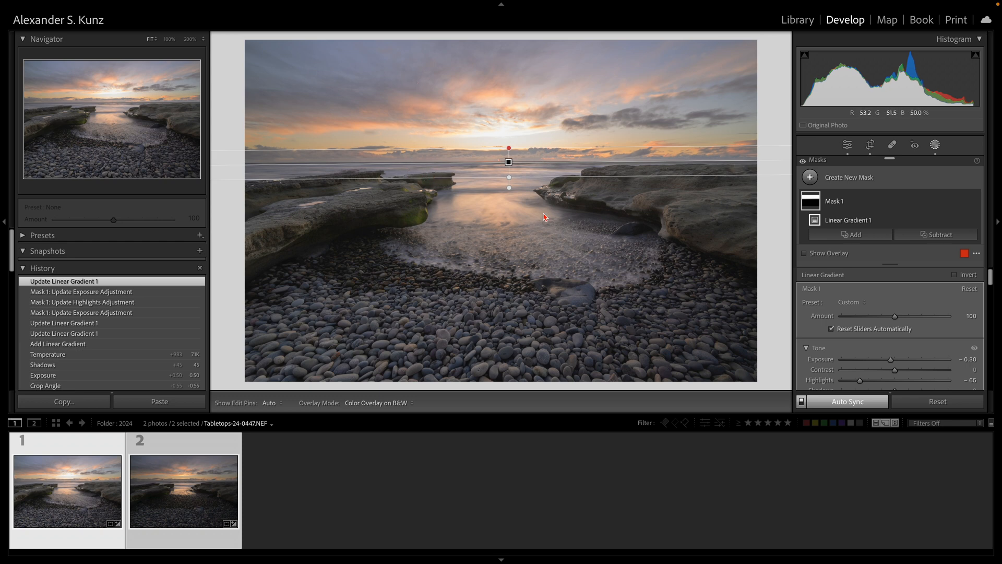
scroll(934, 357, down, 3)
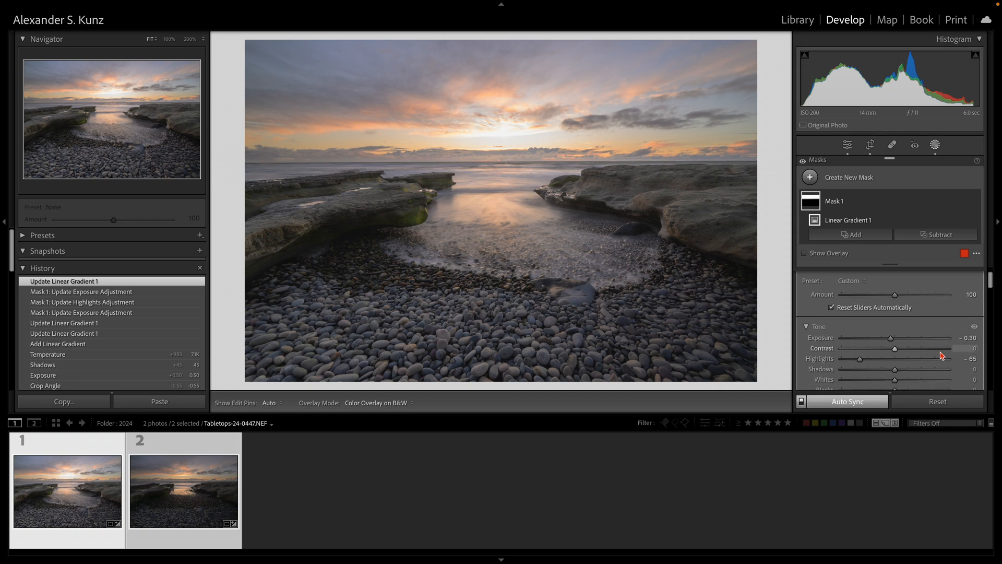
scroll(935, 357, down, 2)
scroll(920, 353, down, 1)
drag(896, 337, 893, 341)
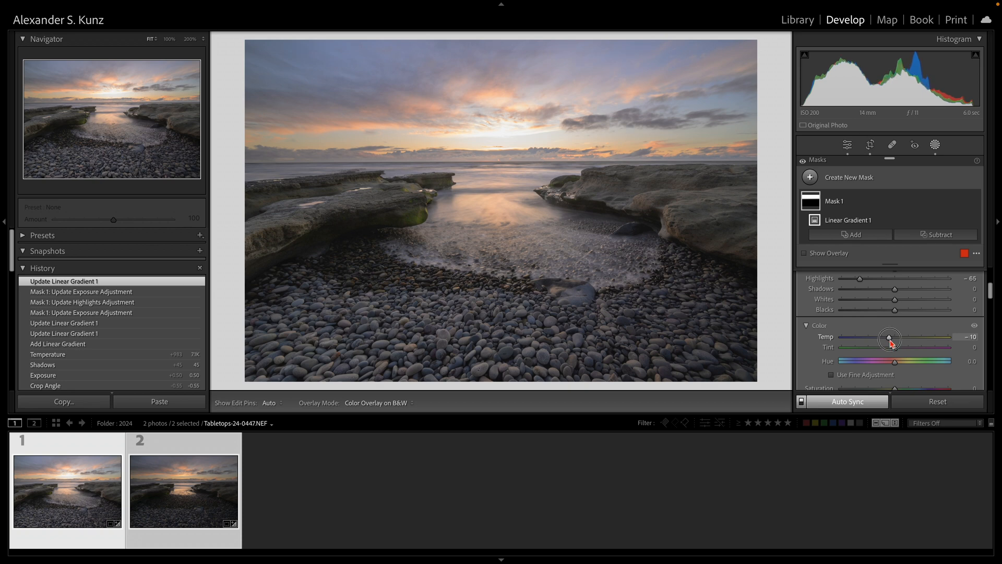
drag(890, 341, 890, 342)
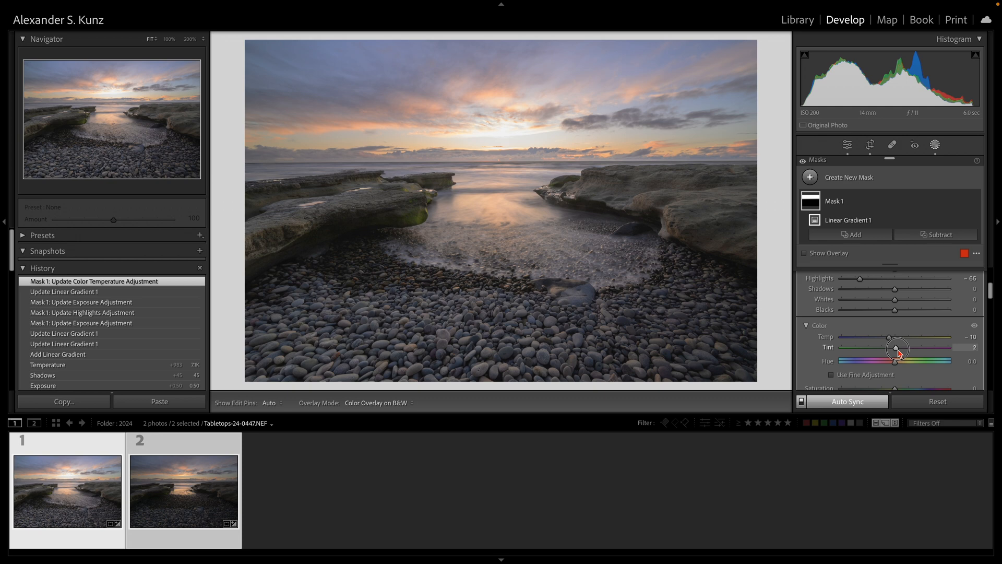
click(899, 347)
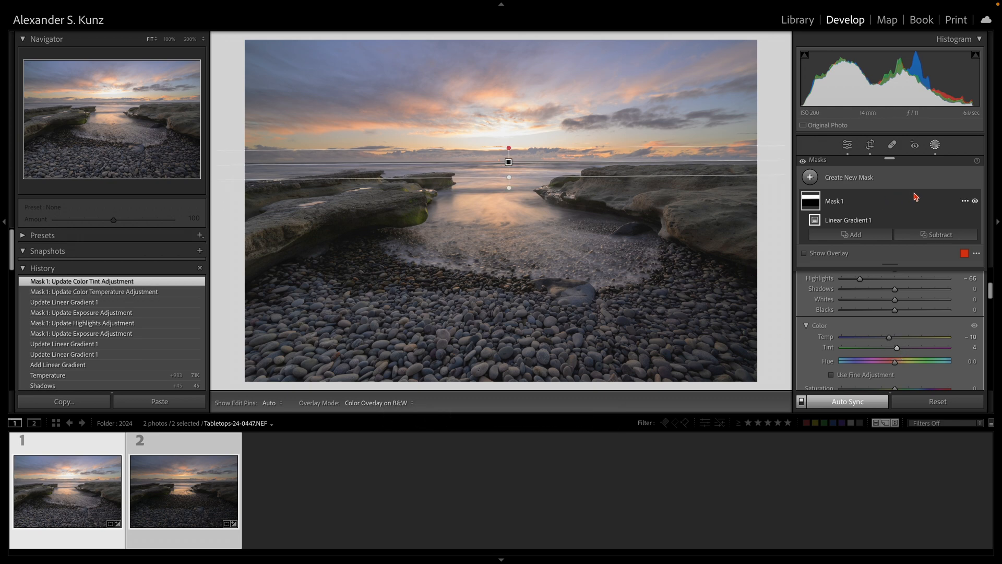
click(936, 145)
scroll(908, 252, down, 1)
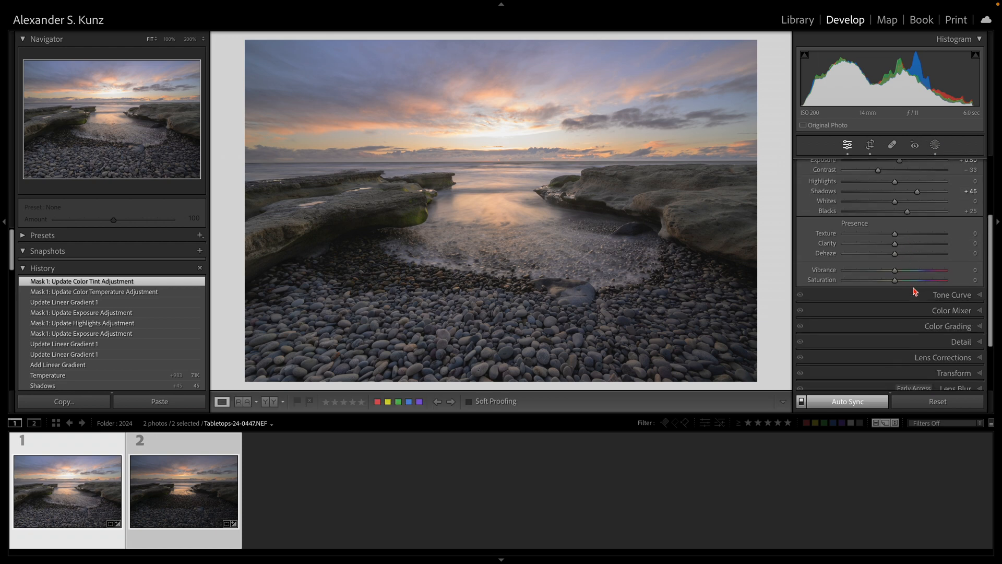
scroll(915, 291, up, 3)
drag(897, 228, 898, 230)
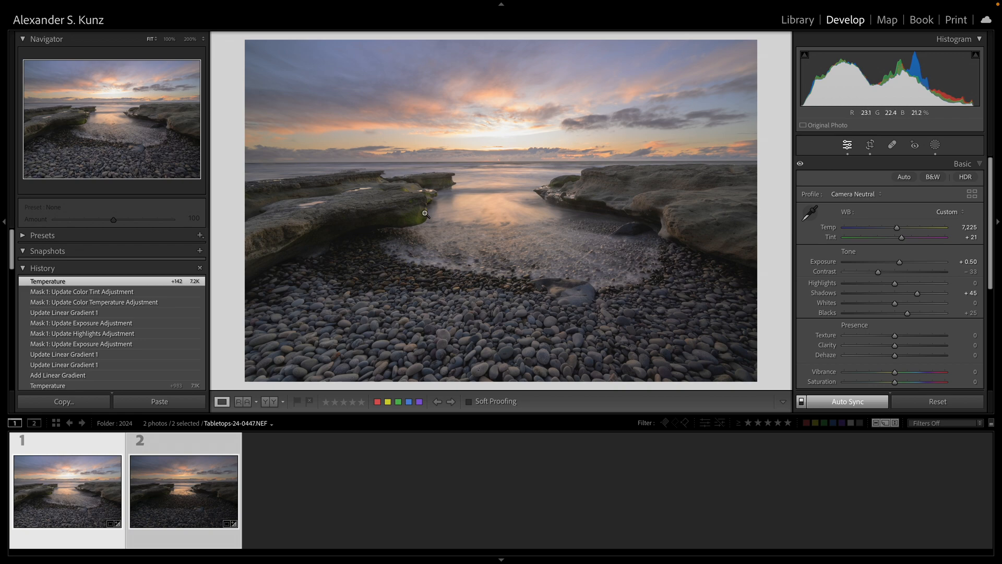
Alternate between the bright and dark exposures to compare them, ending with only the first selected.
click(234, 456)
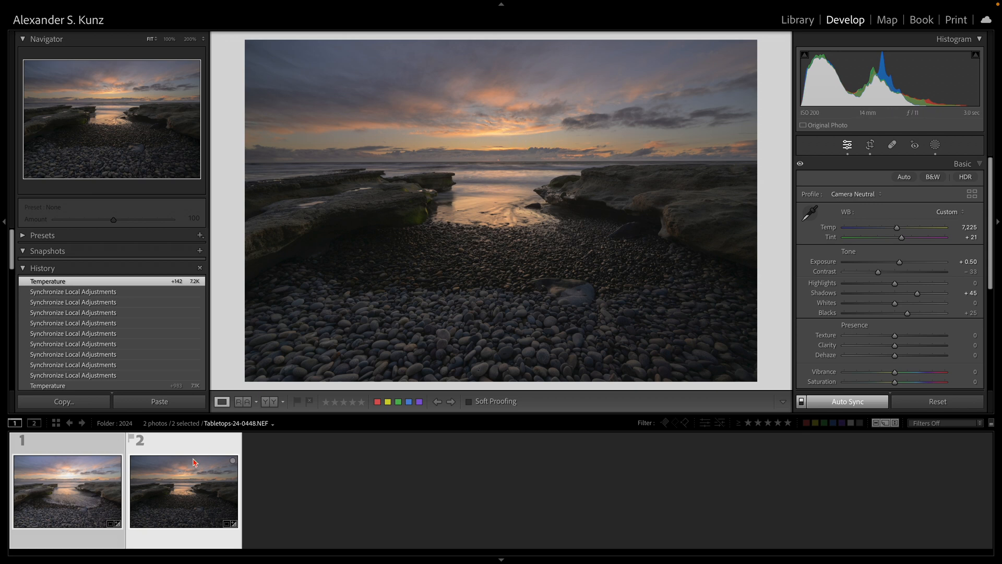
click(107, 492)
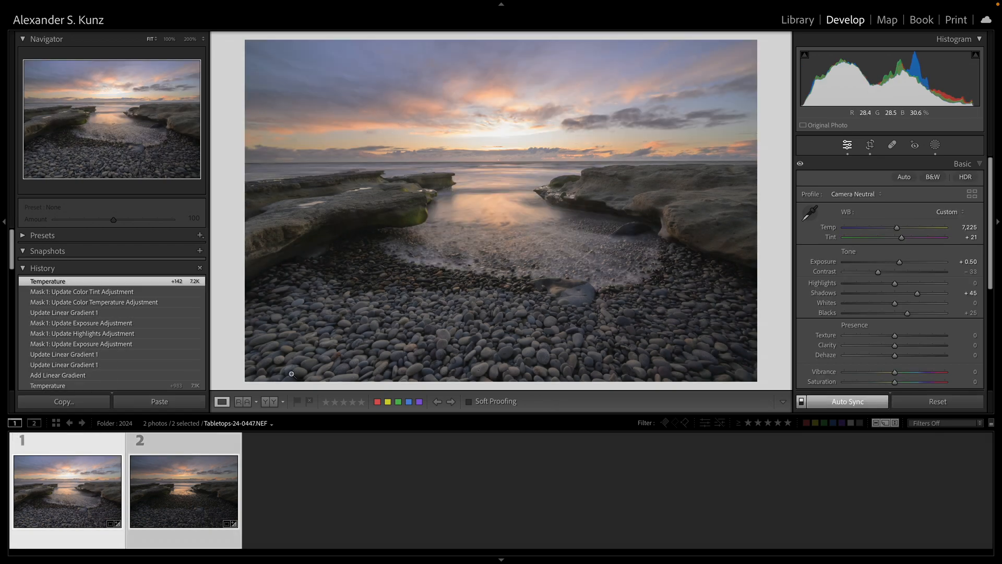
click(184, 492)
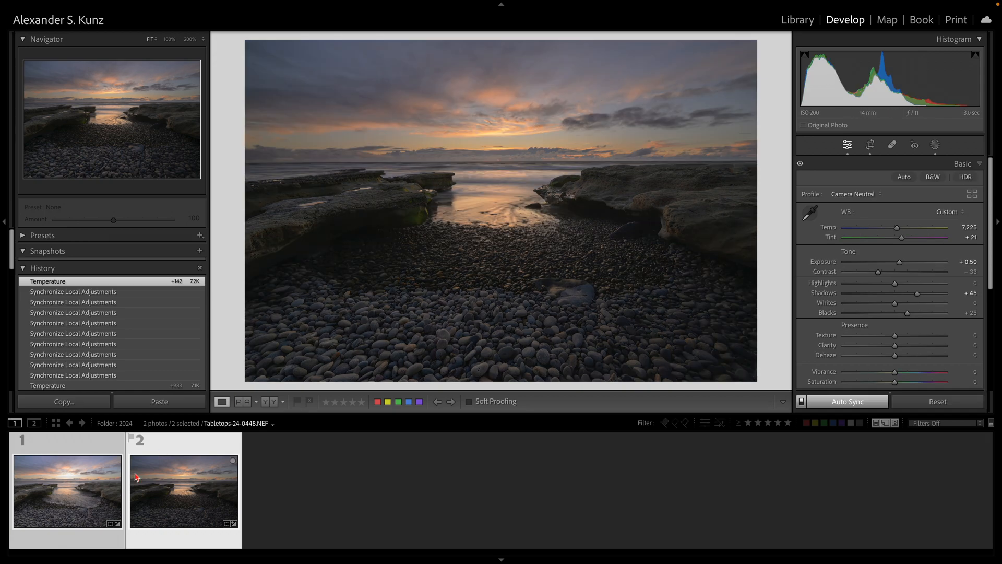
click(67, 490)
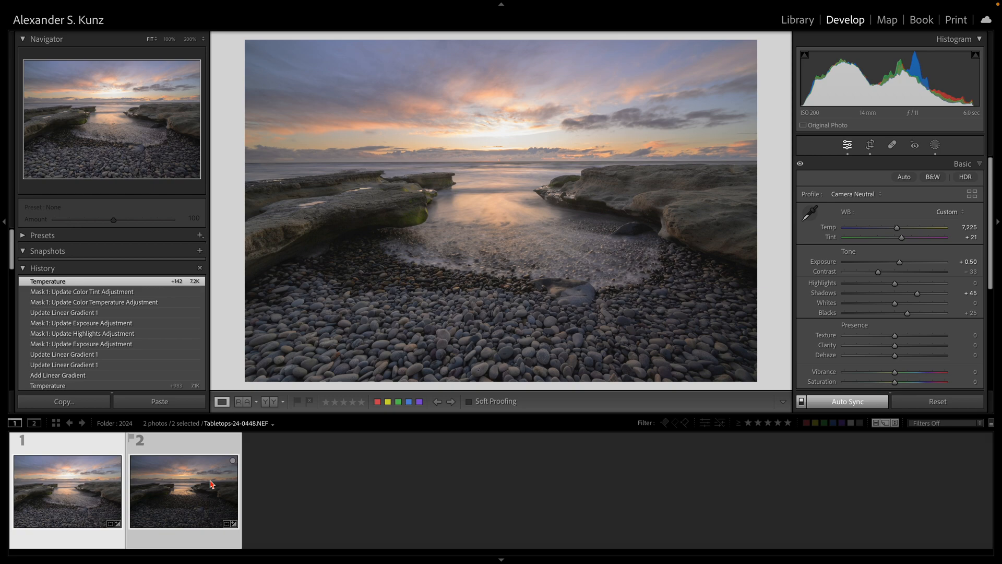
click(147, 502)
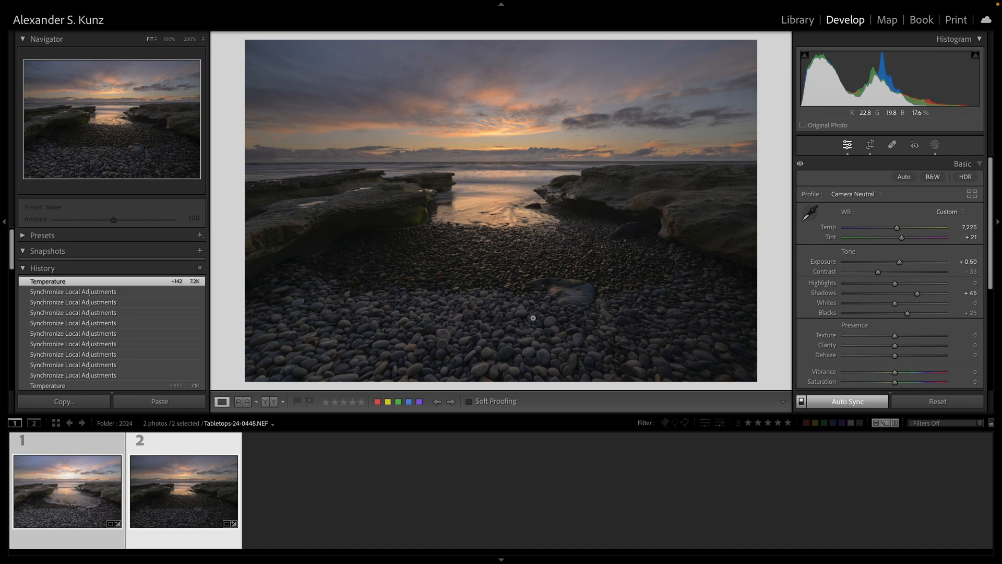
click(121, 459)
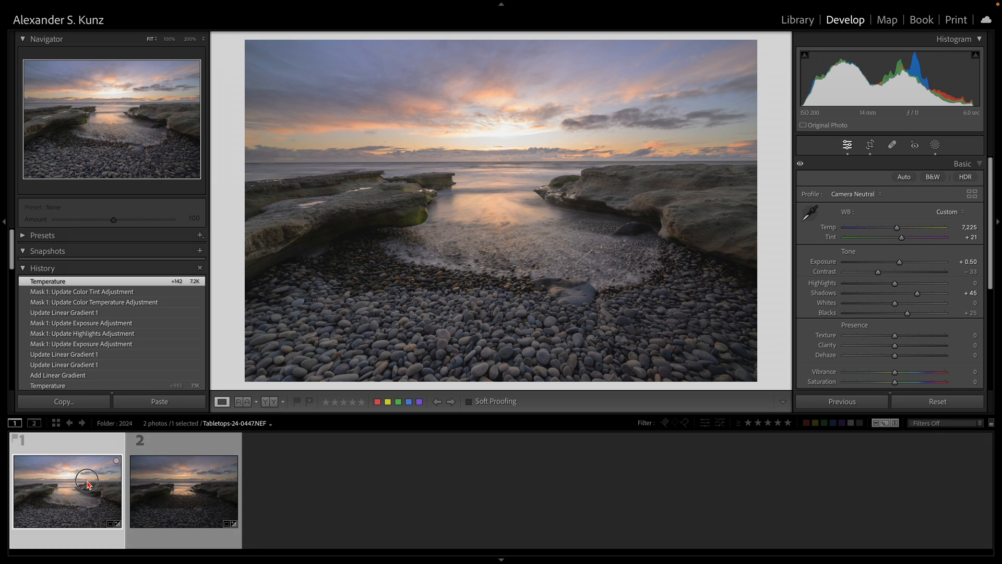
With both photos selected, run Settings > Match Total Exposures, lifting the second to +1.50.
ctrl+click(208, 489)
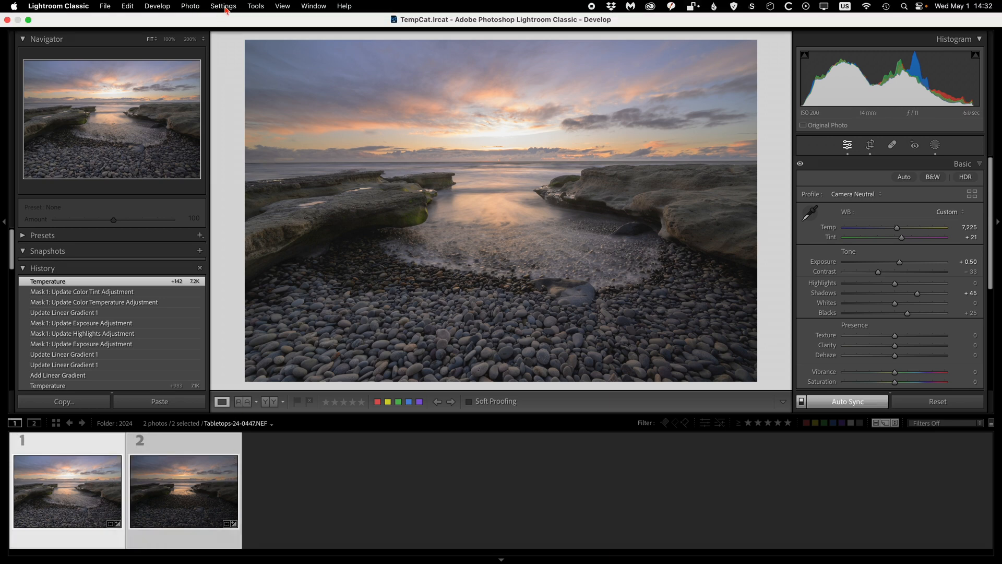
click(224, 6)
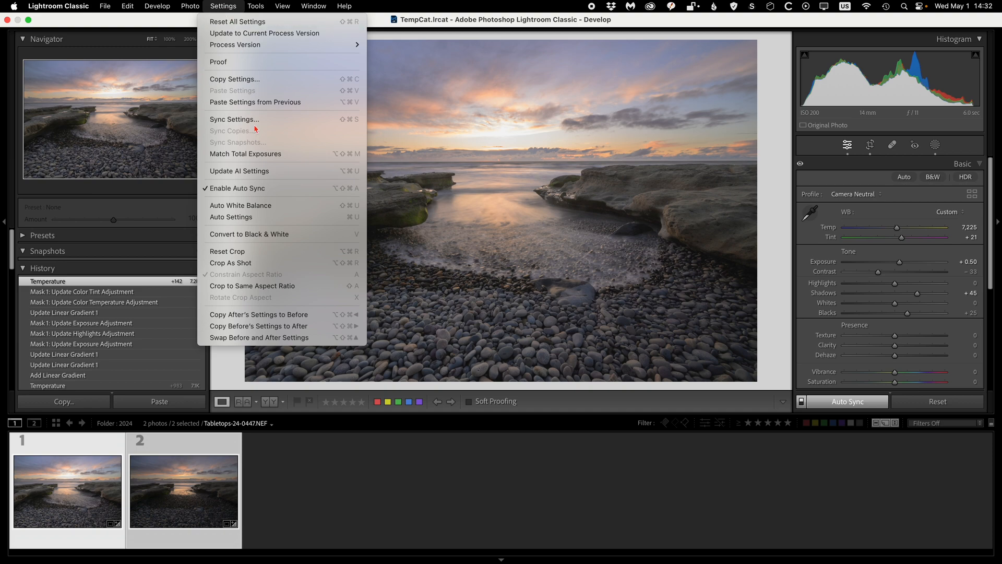
click(275, 157)
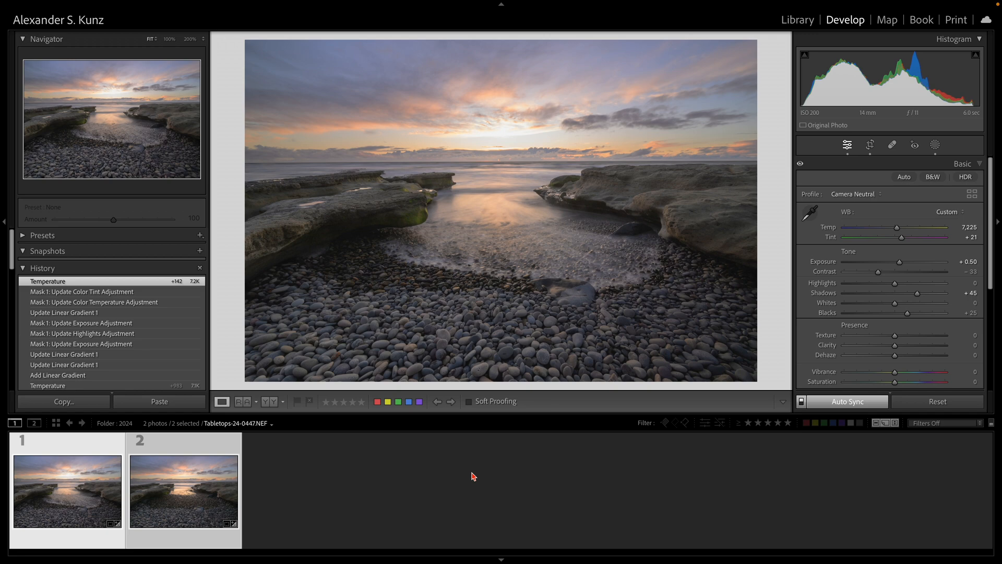
click(209, 509)
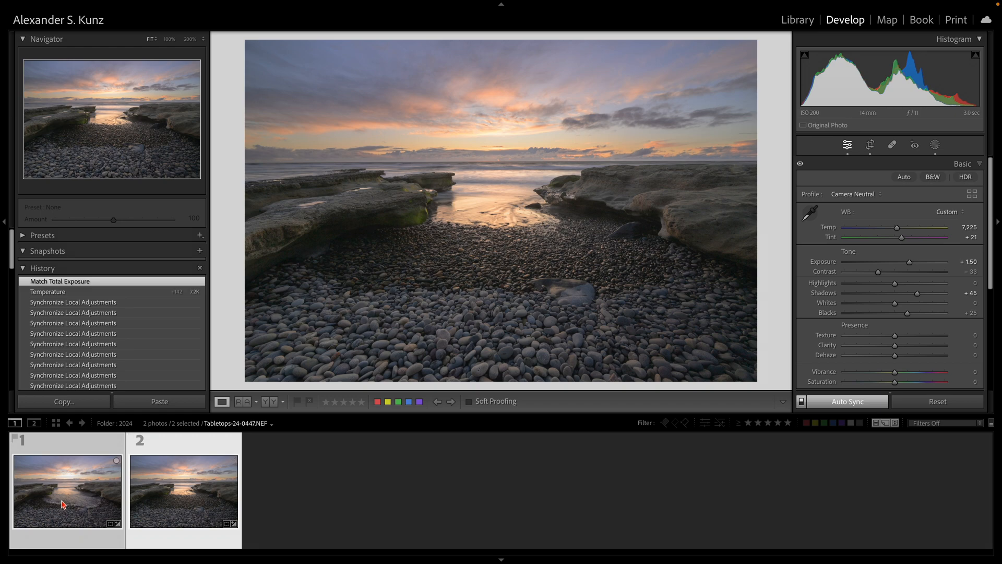
Inspect the second exposure's sky, return to the first and select its sky gradient Mask 1.
click(180, 492)
key(ctrl+alt+shift+m)
click(513, 136)
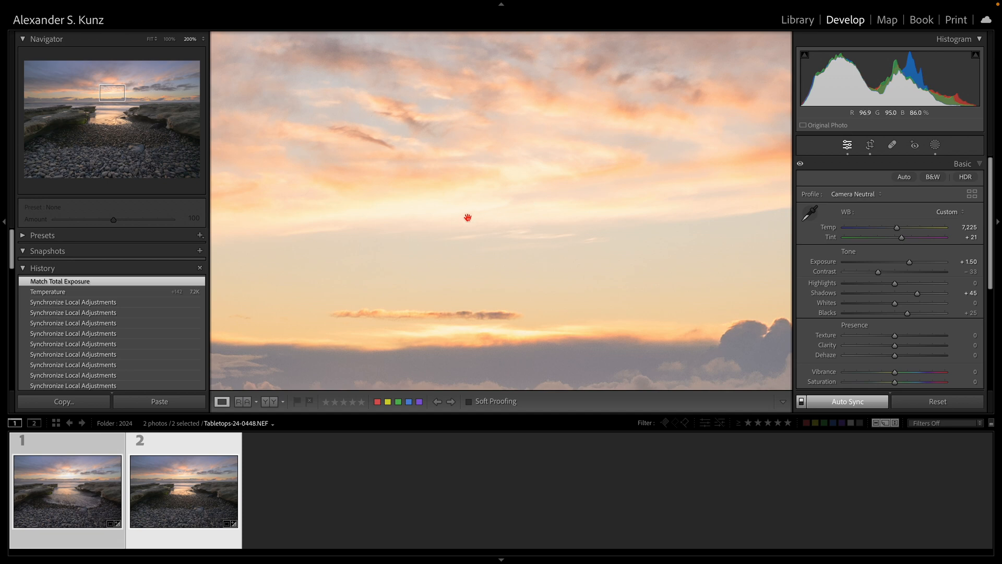
click(519, 210)
click(46, 513)
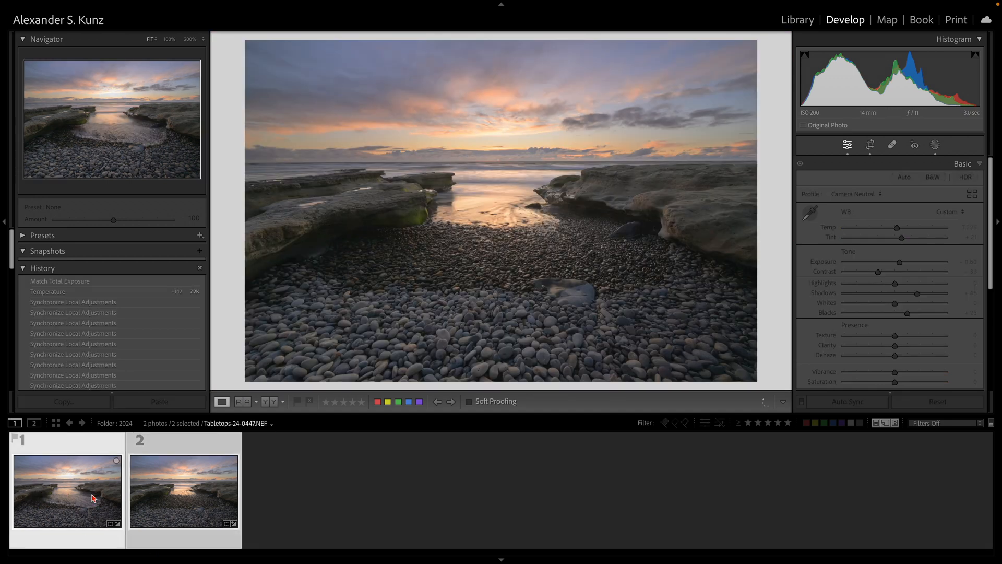
click(937, 146)
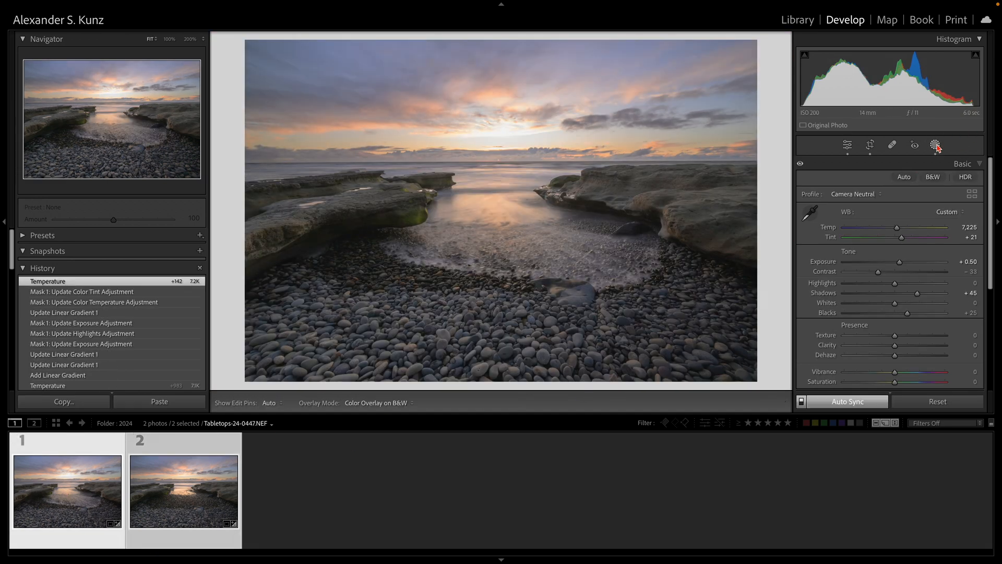
click(834, 201)
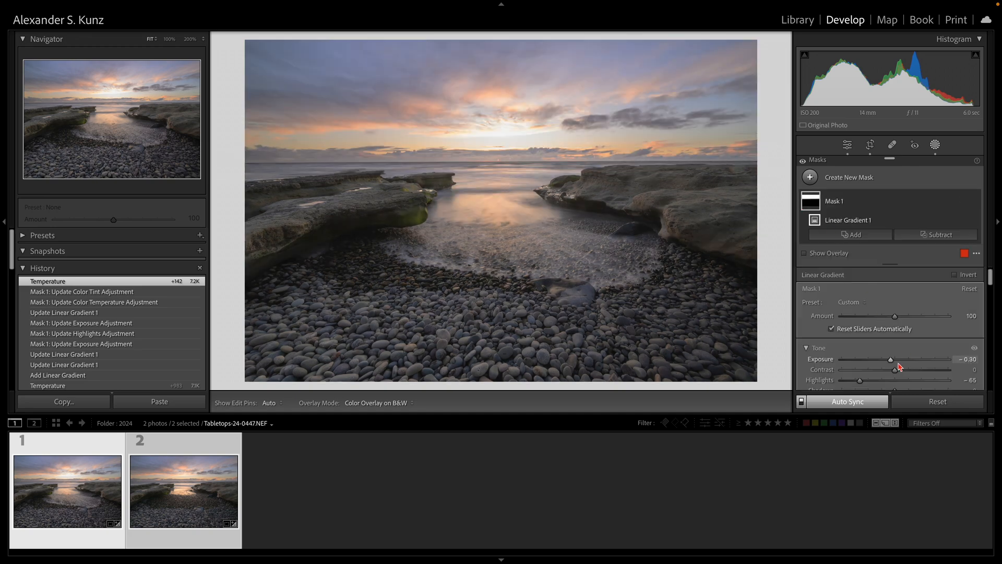
scroll(870, 353, down, 2)
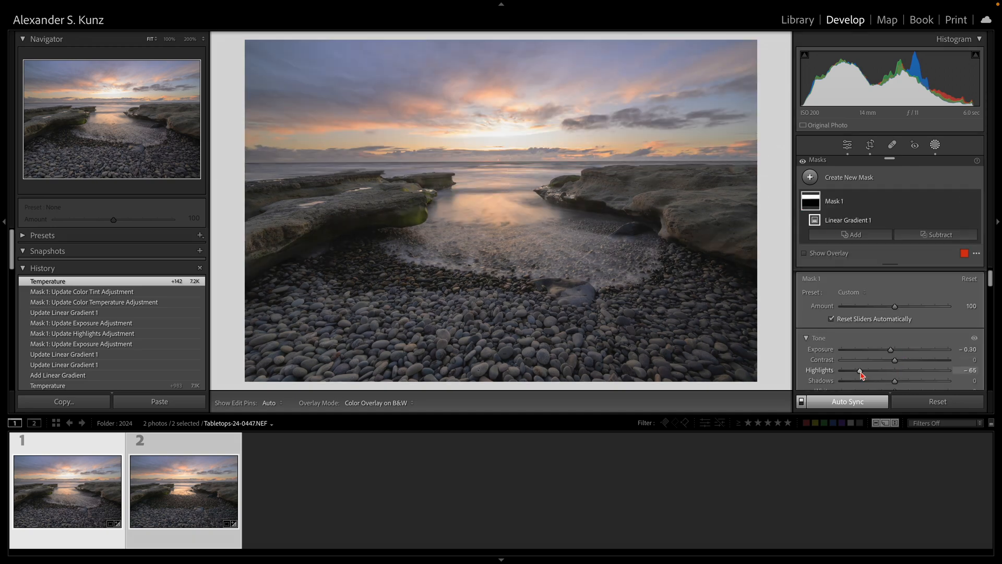
Set the sky mask to Highlights -78, Contrast -40 and Clarity -19 on both photos.
drag(862, 371, 850, 372)
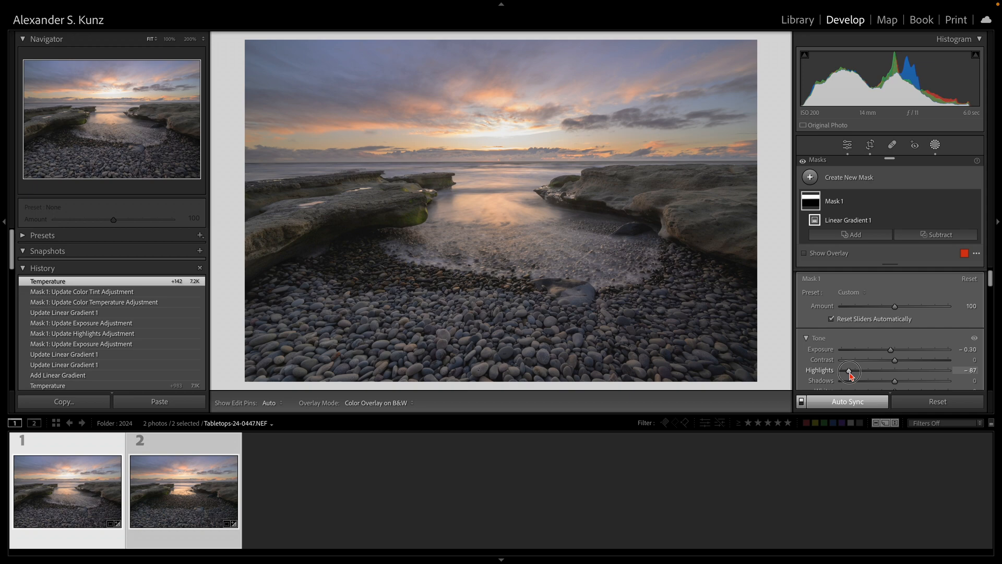
drag(851, 375, 849, 375)
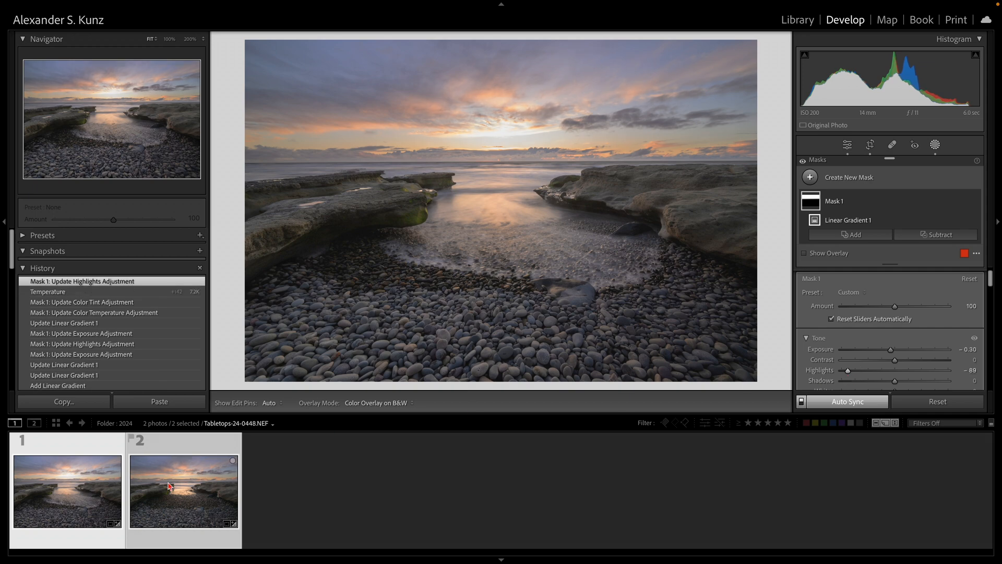
key(Right)
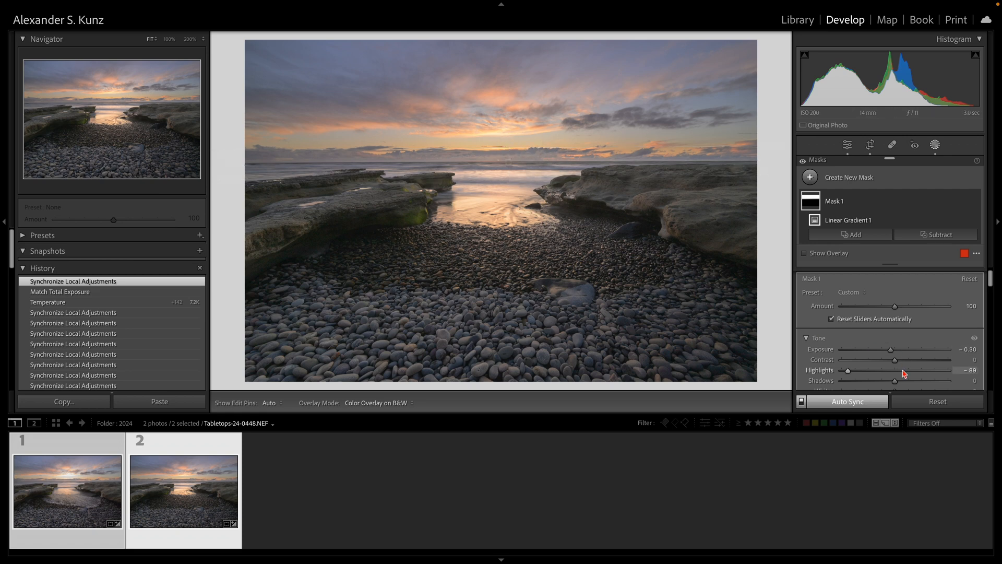
scroll(920, 367, down, 1)
scroll(919, 367, down, 1)
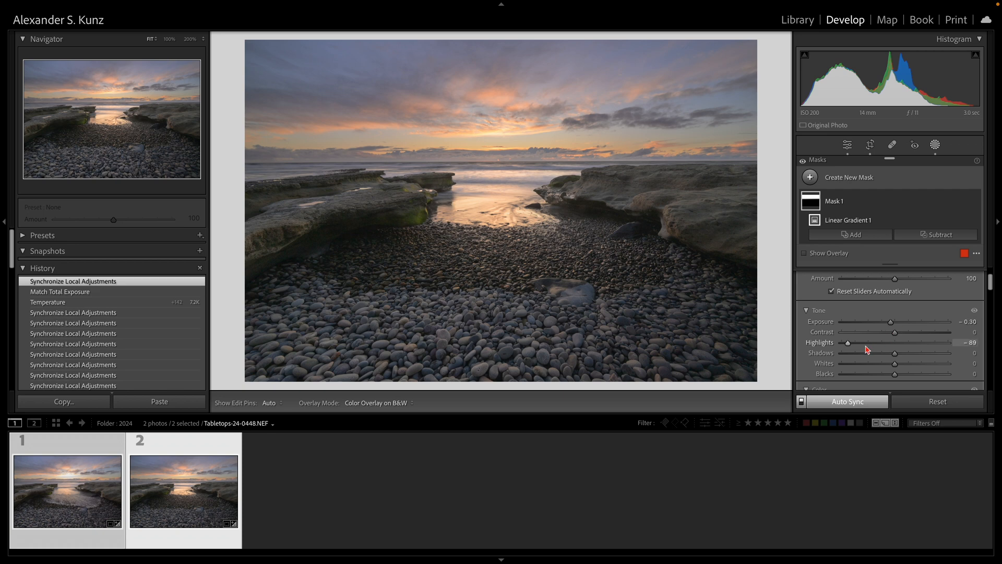
drag(847, 344, 872, 332)
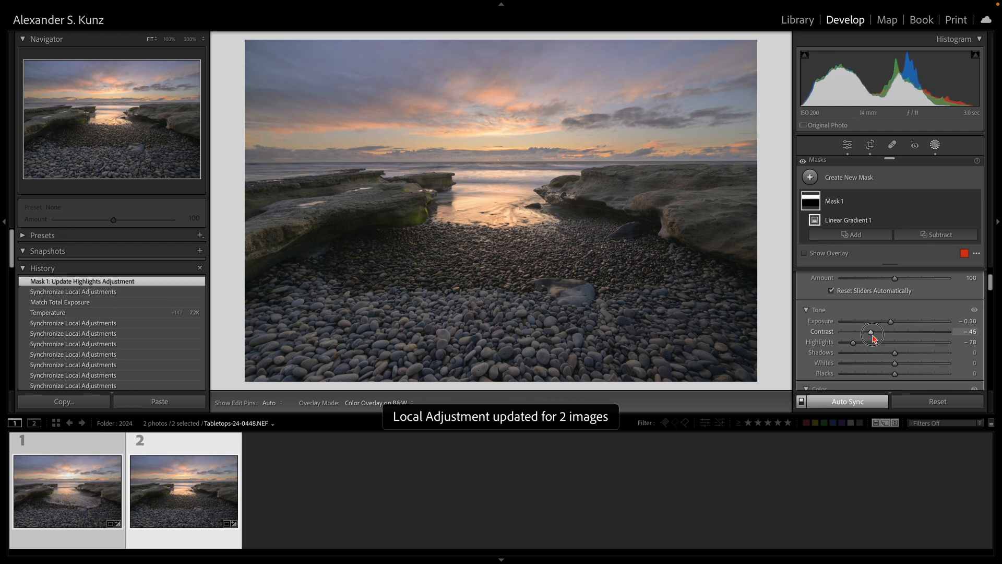
drag(872, 332, 875, 333)
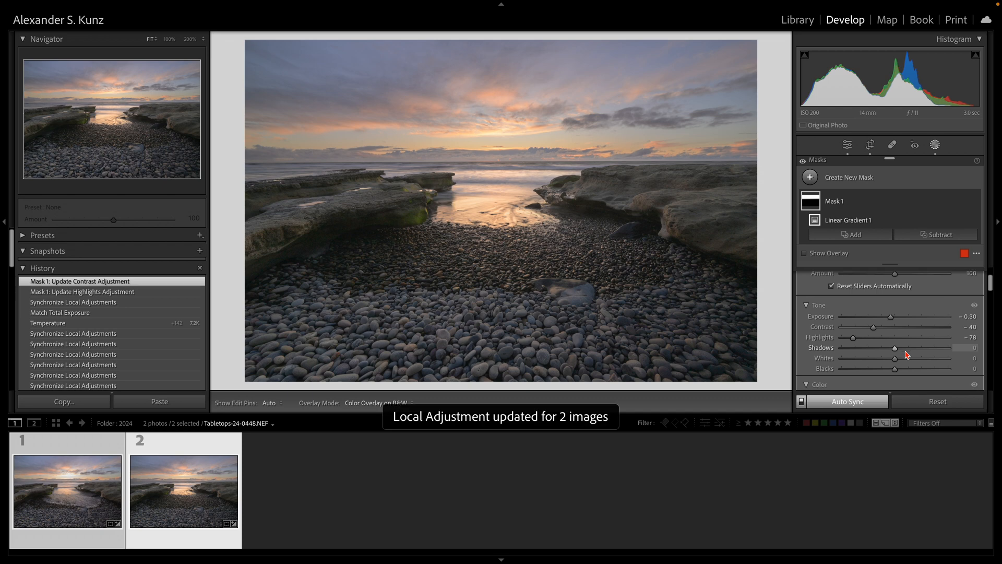
scroll(907, 355, down, 2)
scroll(906, 356, down, 3)
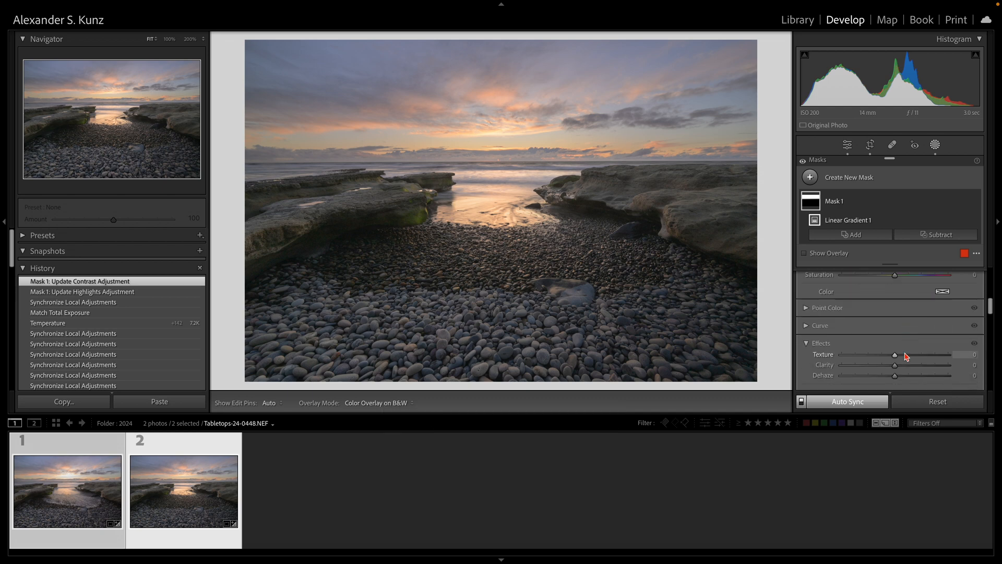
scroll(901, 357, down, 2)
drag(896, 359, 889, 359)
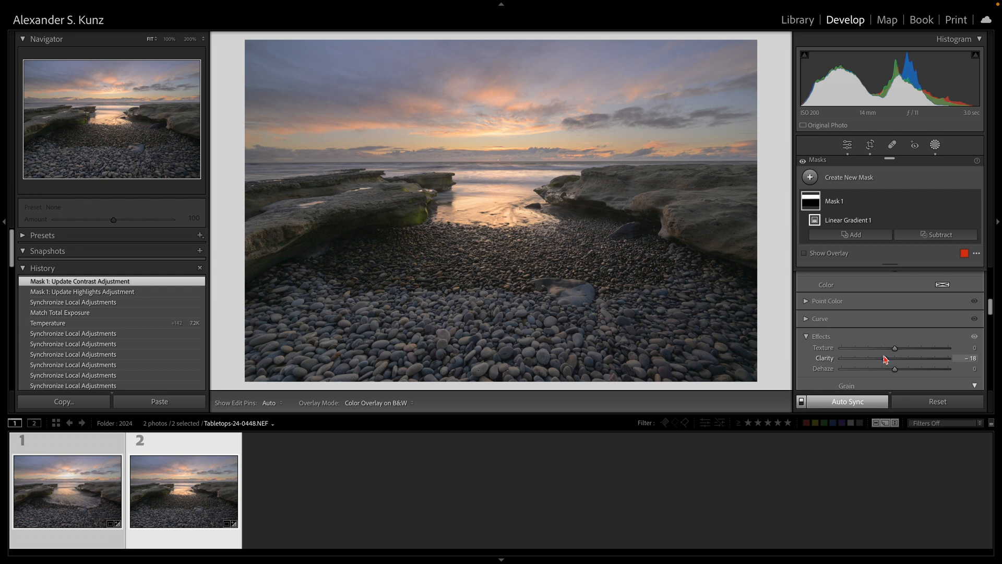
drag(886, 359, 883, 359)
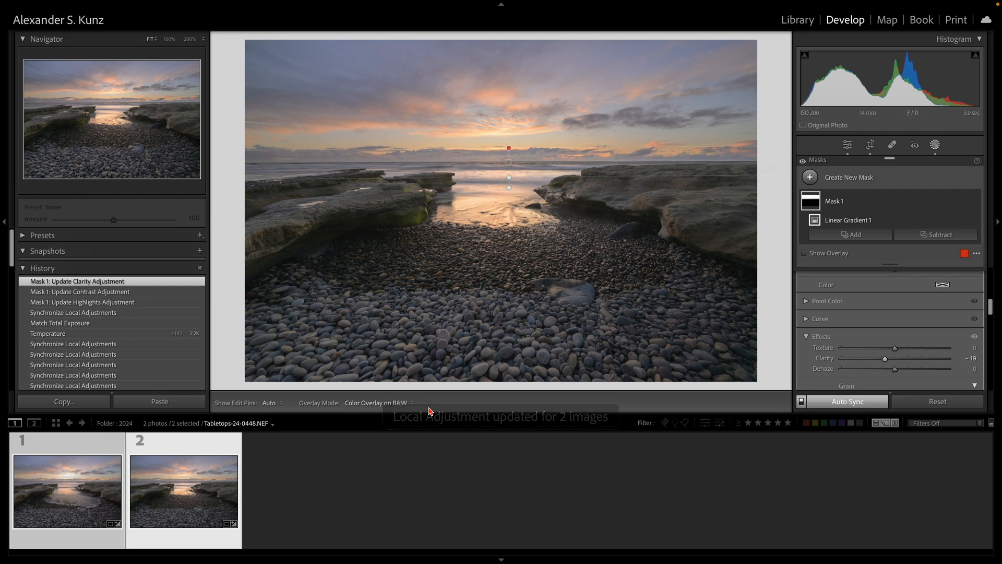
With both exposures selected, choose Edit In > Open as Layers in Photoshop.
click(69, 487)
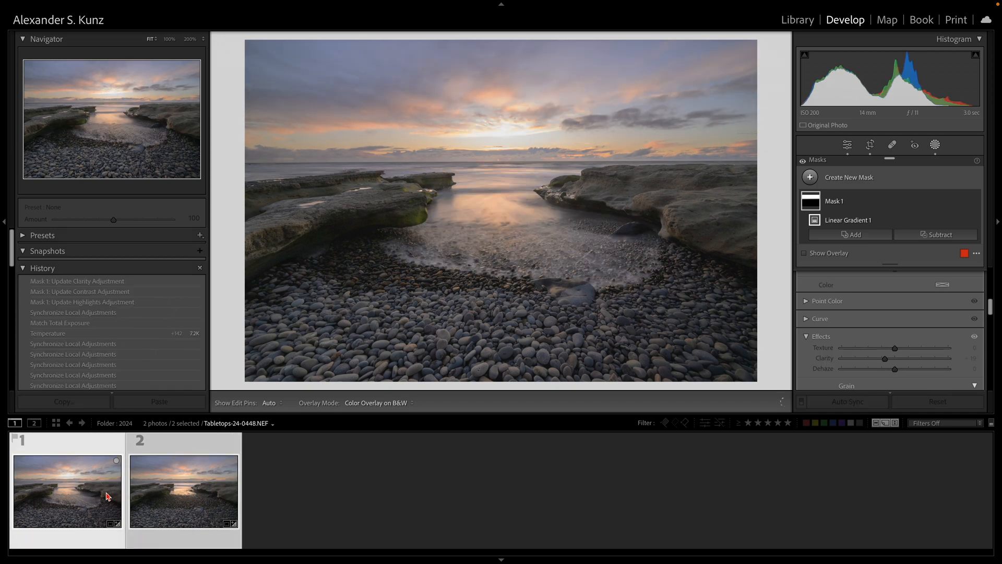
click(181, 499)
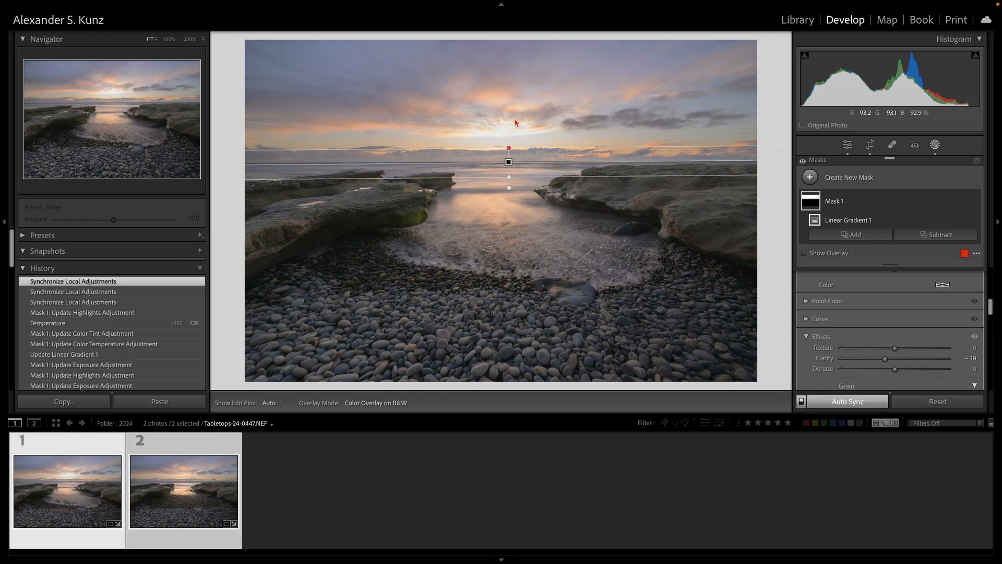
click(219, 498)
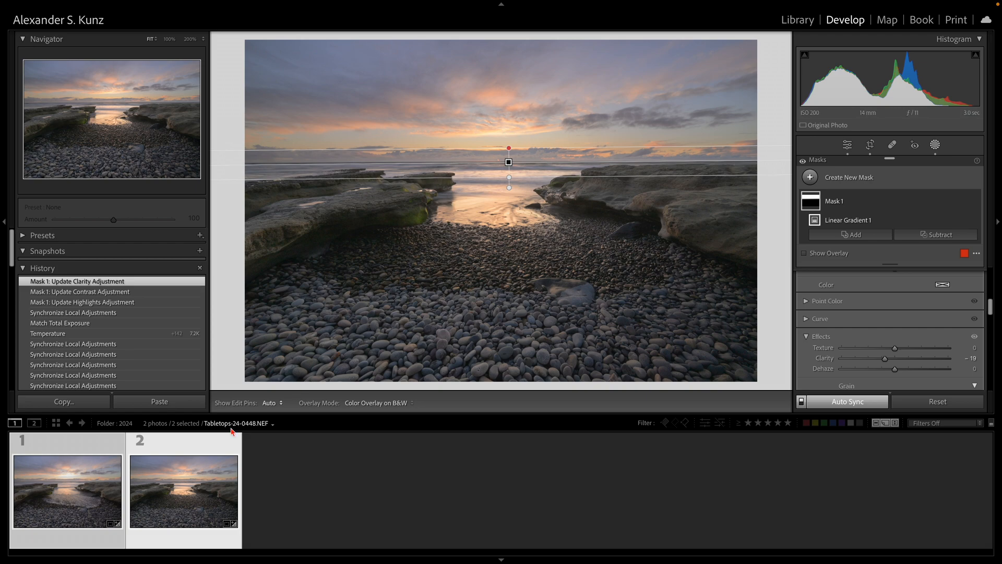
click(79, 492)
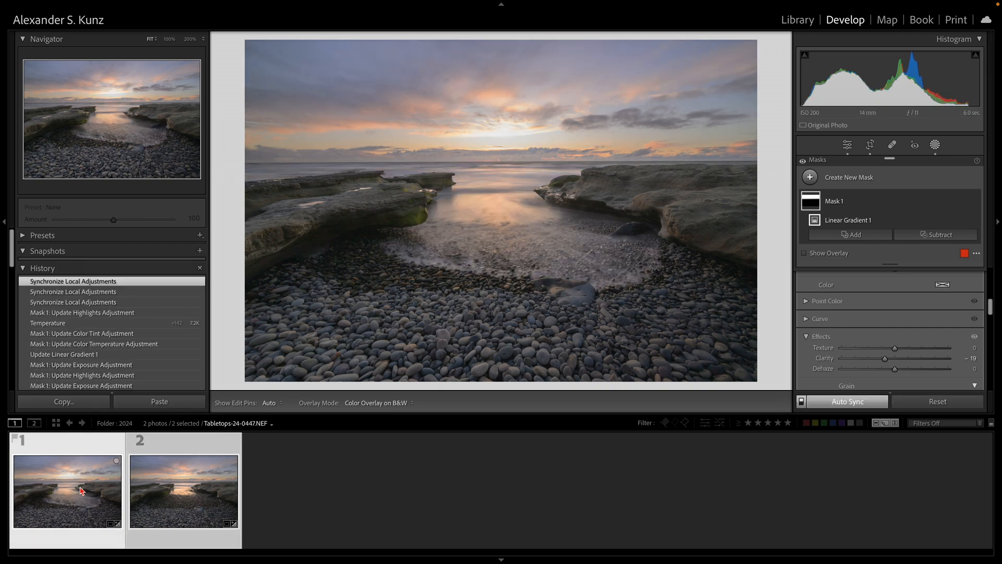
right_click(61, 486)
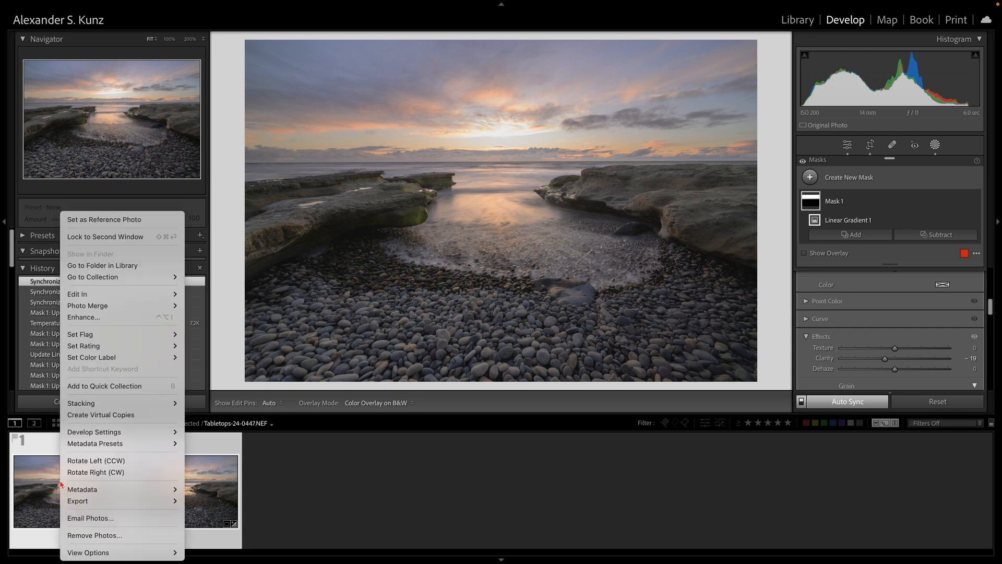
mouse_move(121, 293)
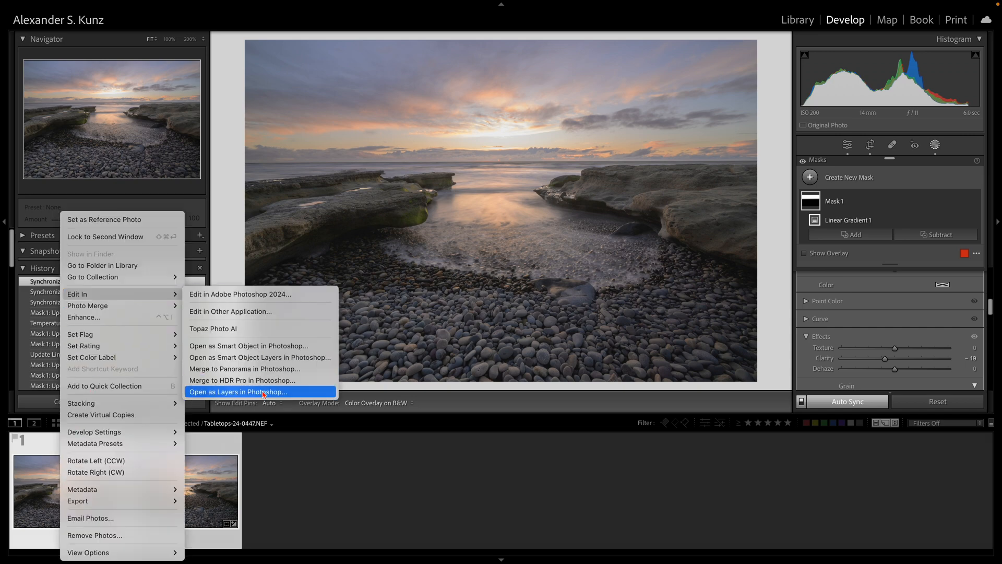
click(263, 393)
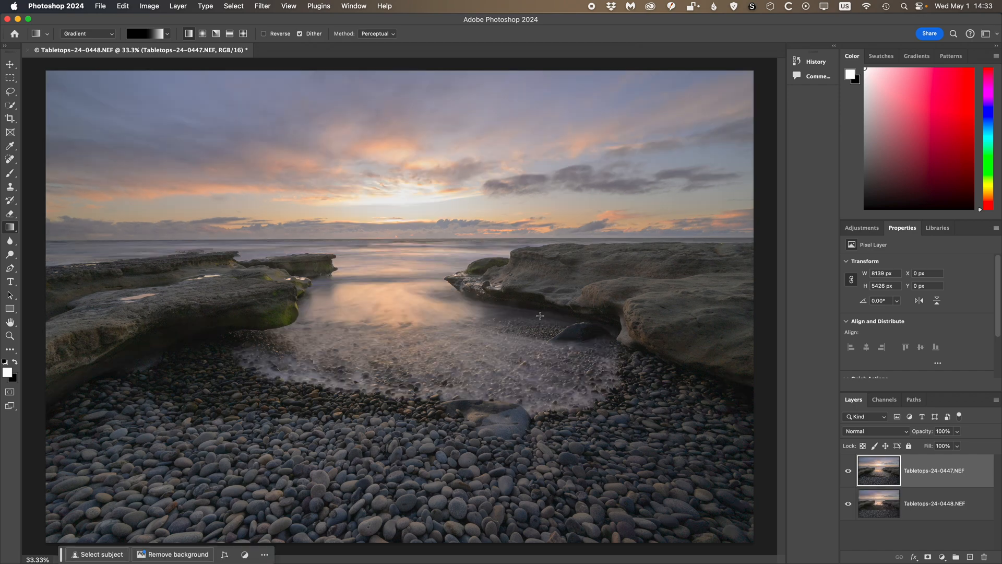
Add a white layer mask to the top layer and drag a gradient to fade the sky near the horizon.
click(849, 471)
click(849, 470)
click(929, 557)
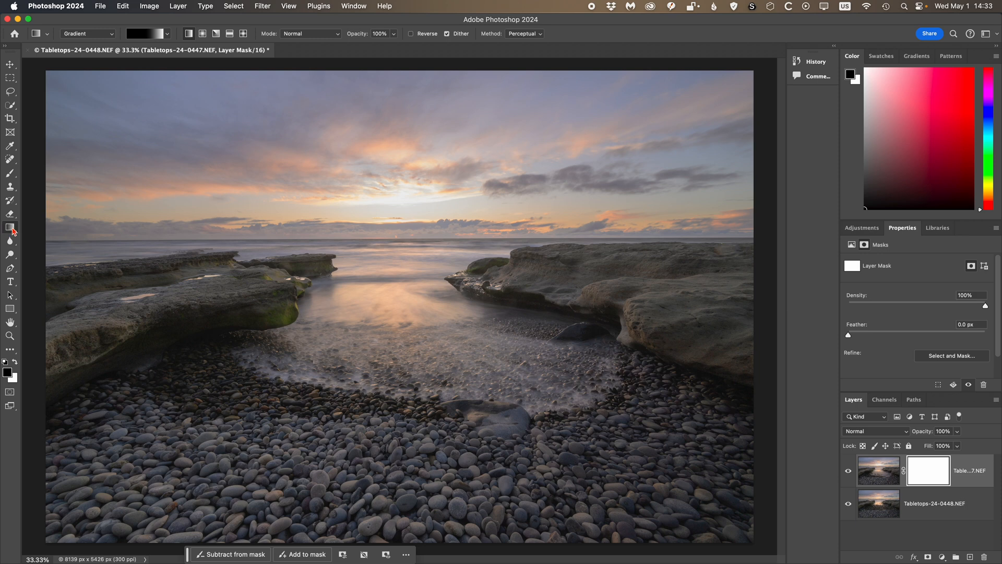
drag(415, 235, 414, 245)
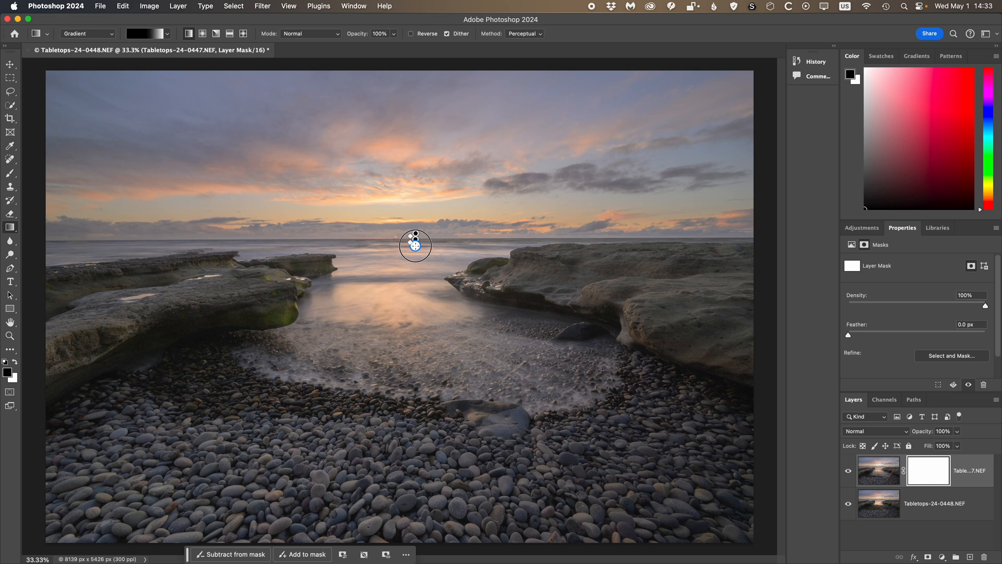